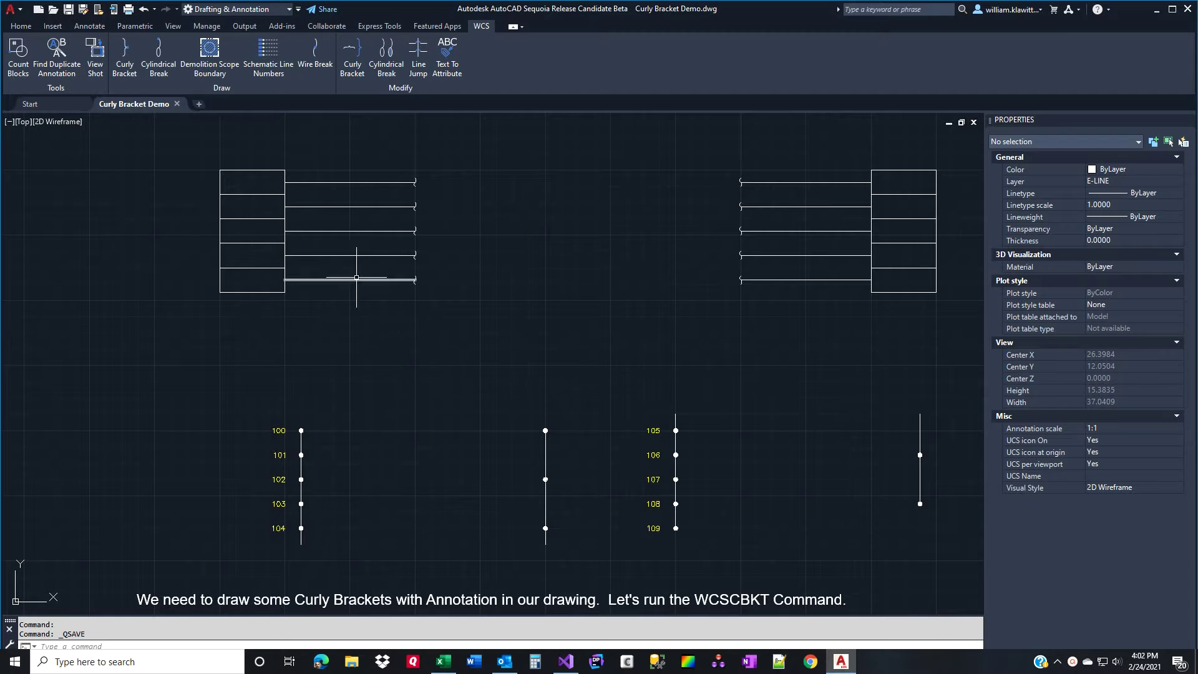
Place a 3.7500-long curly bracket right of the left box's wires, noted 'CONTINUED ON DRAWING NO WCS-DEMO-2'
click(127, 60)
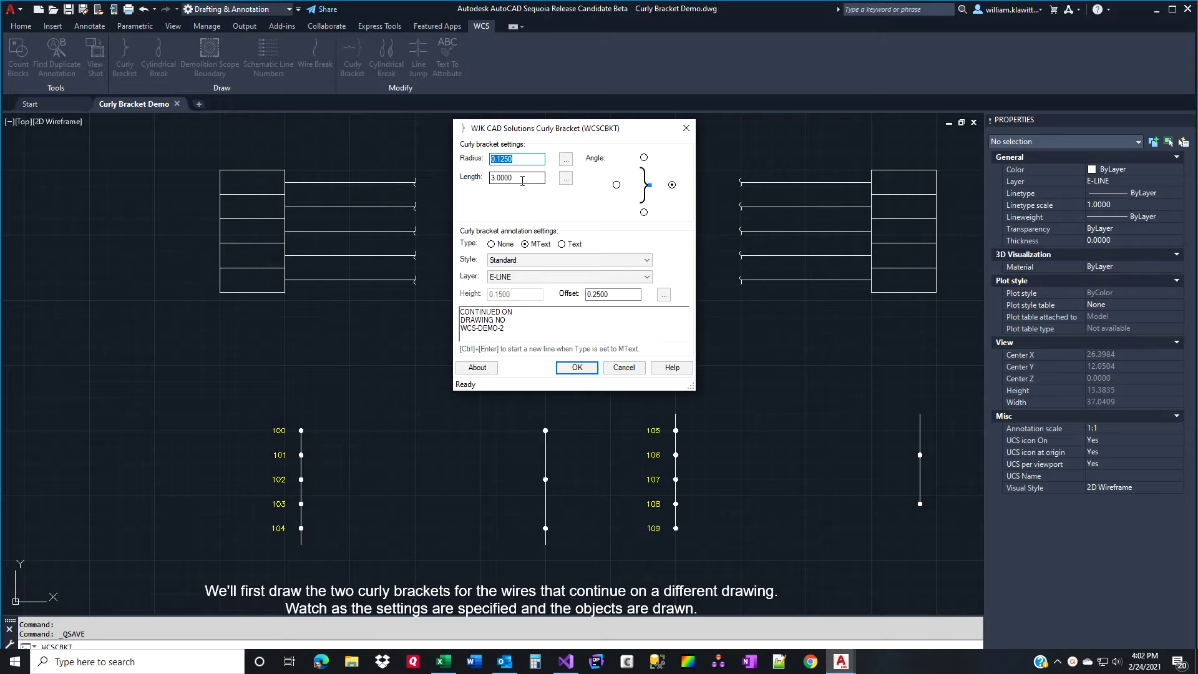
click(566, 179)
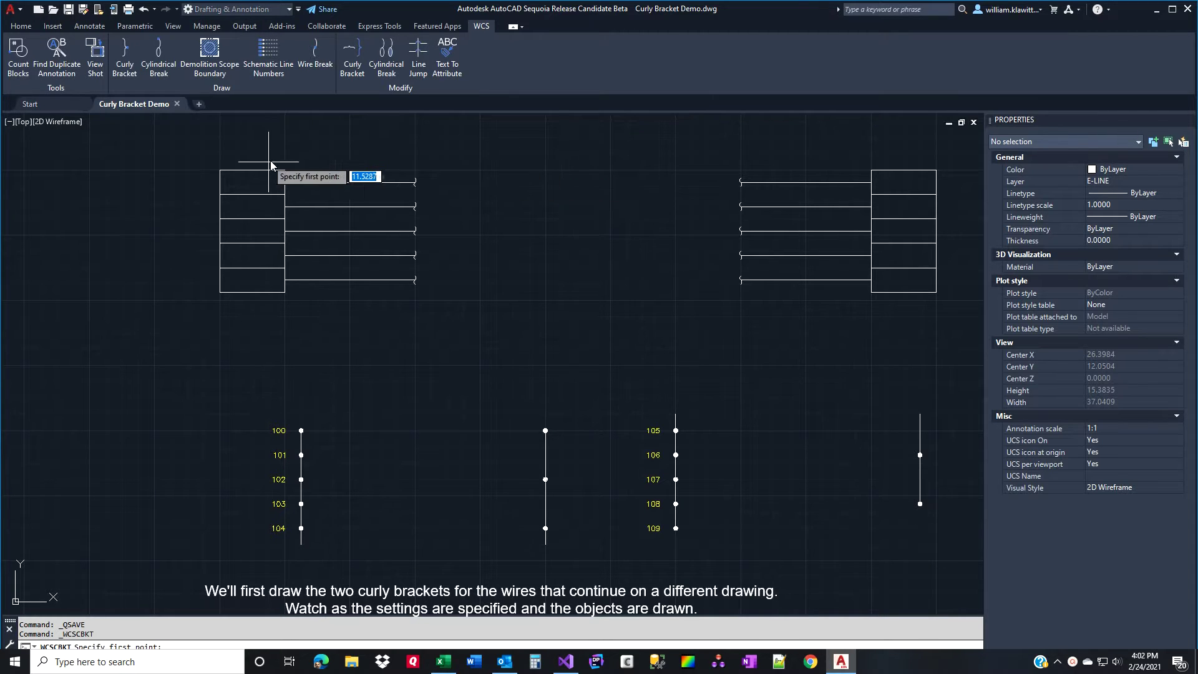
click(220, 170)
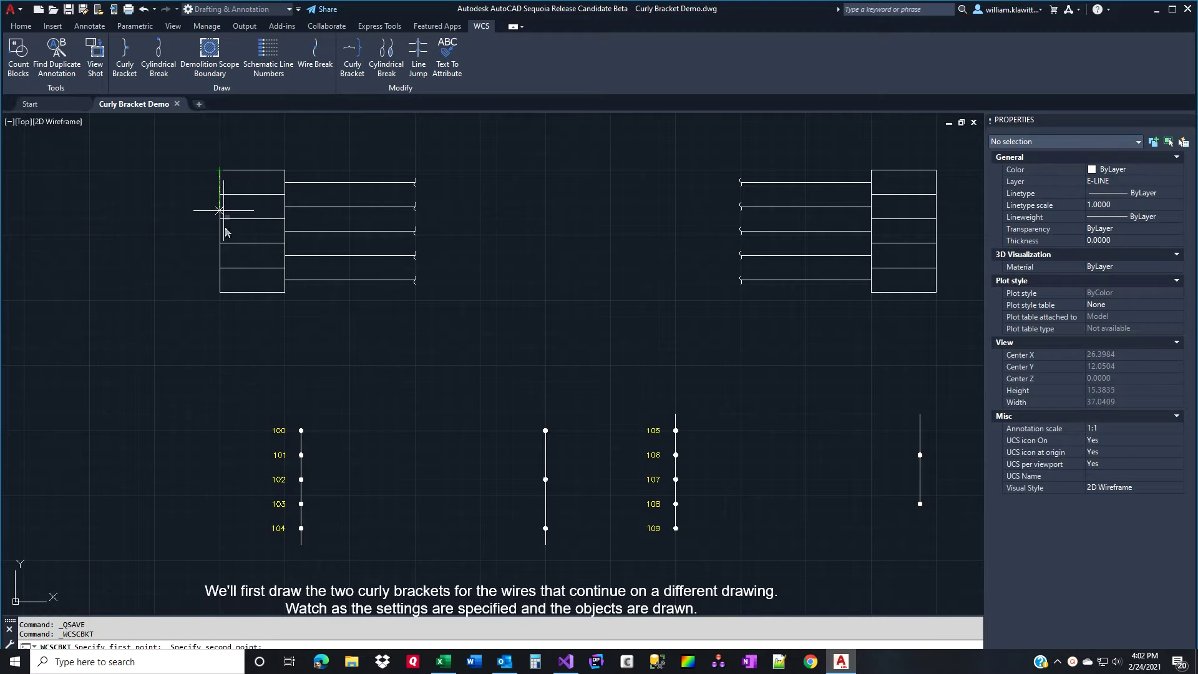
click(219, 292)
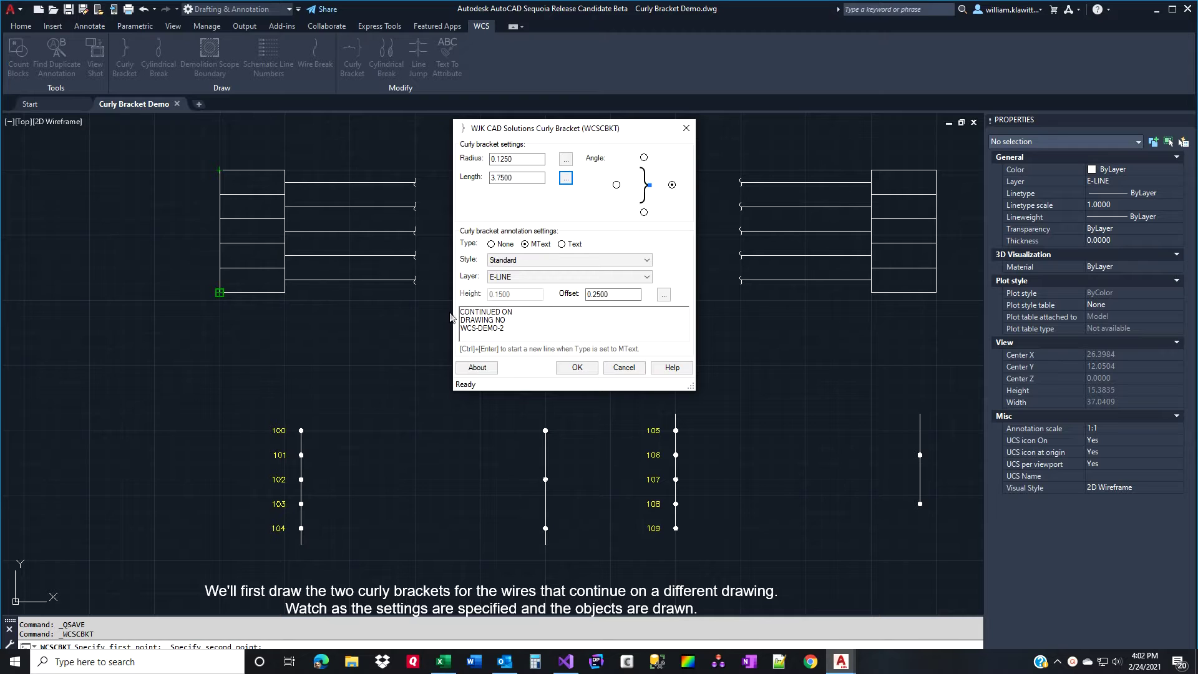
click(569, 368)
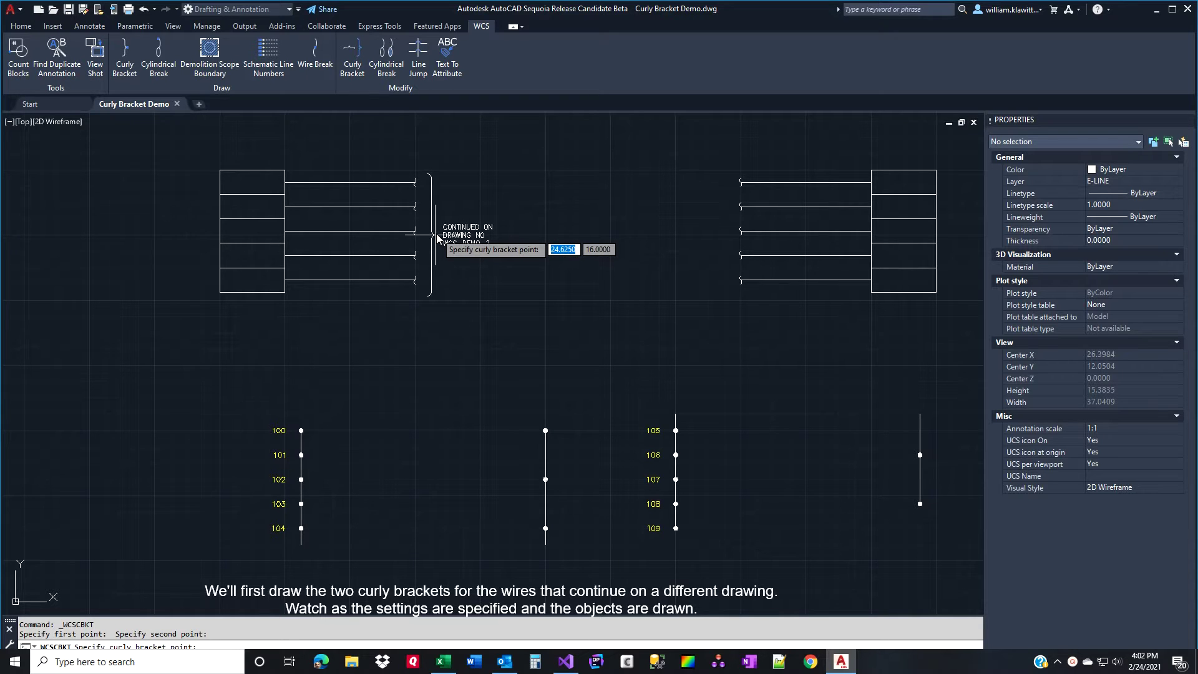
click(436, 236)
click(437, 232)
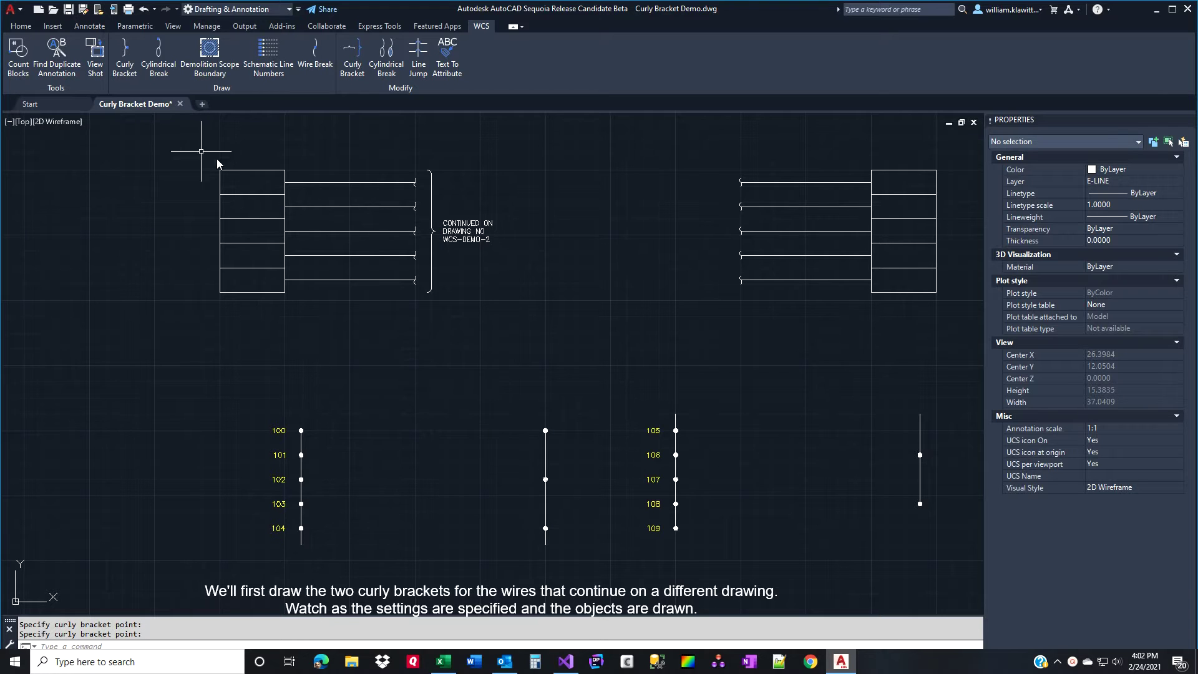
Place a left-facing bracket at the right box's wire ends with the same WCS-DEMO-2 note
click(128, 64)
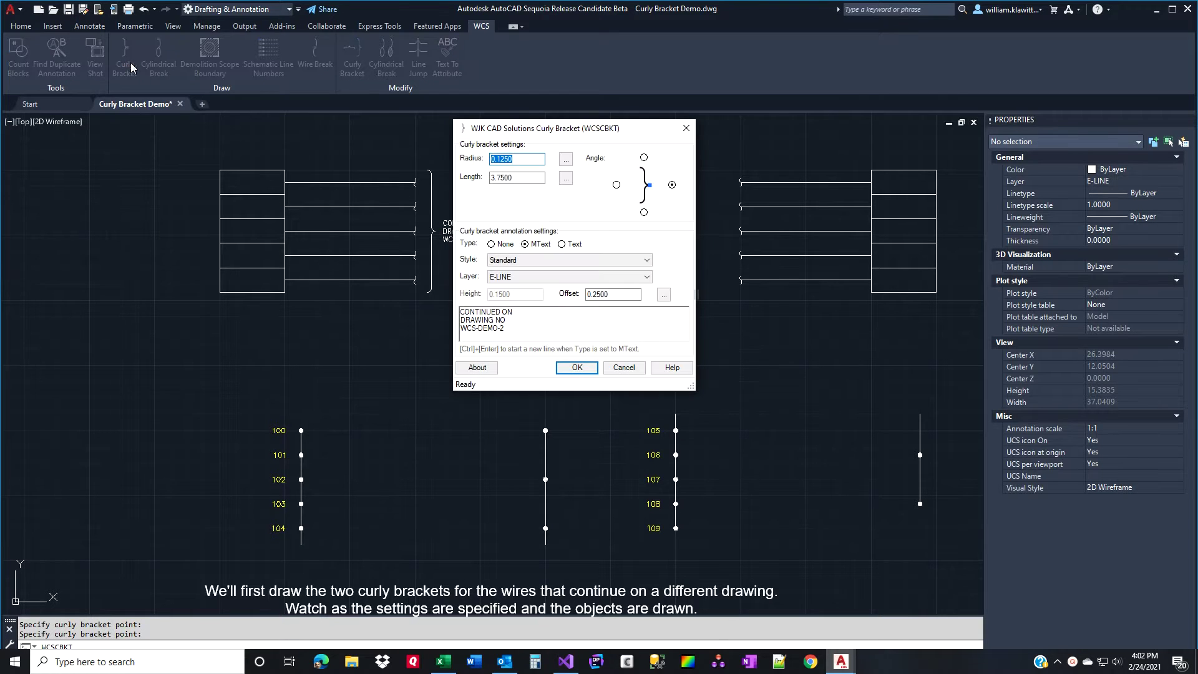
click(617, 186)
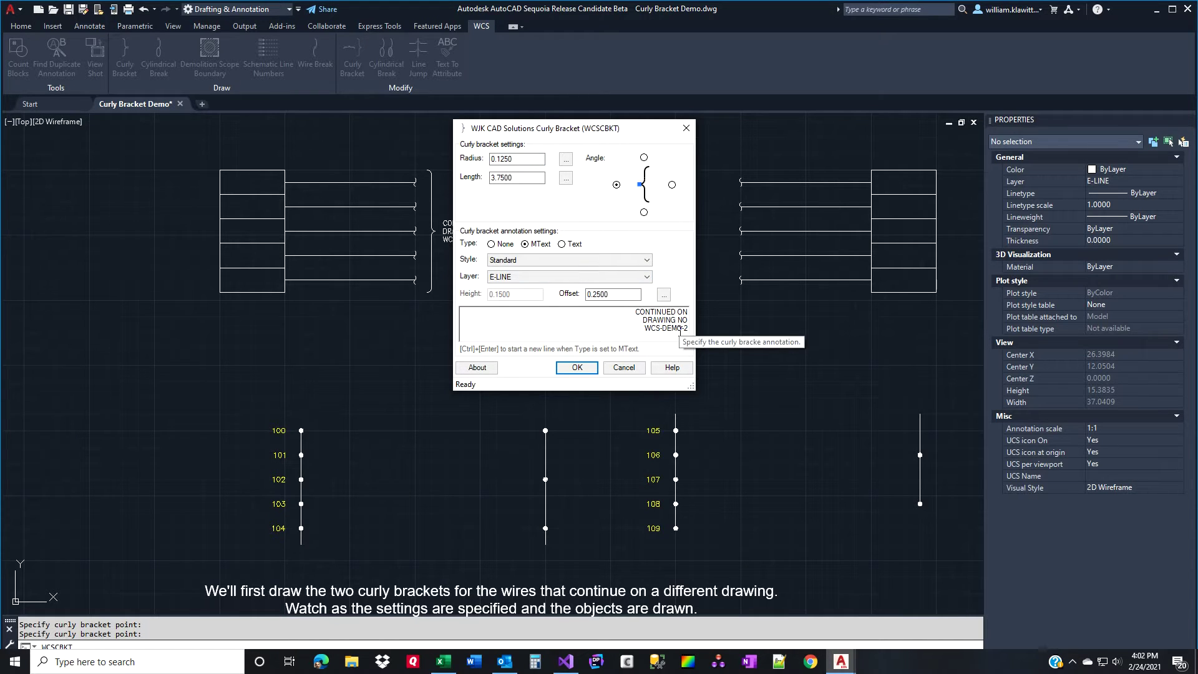
click(593, 368)
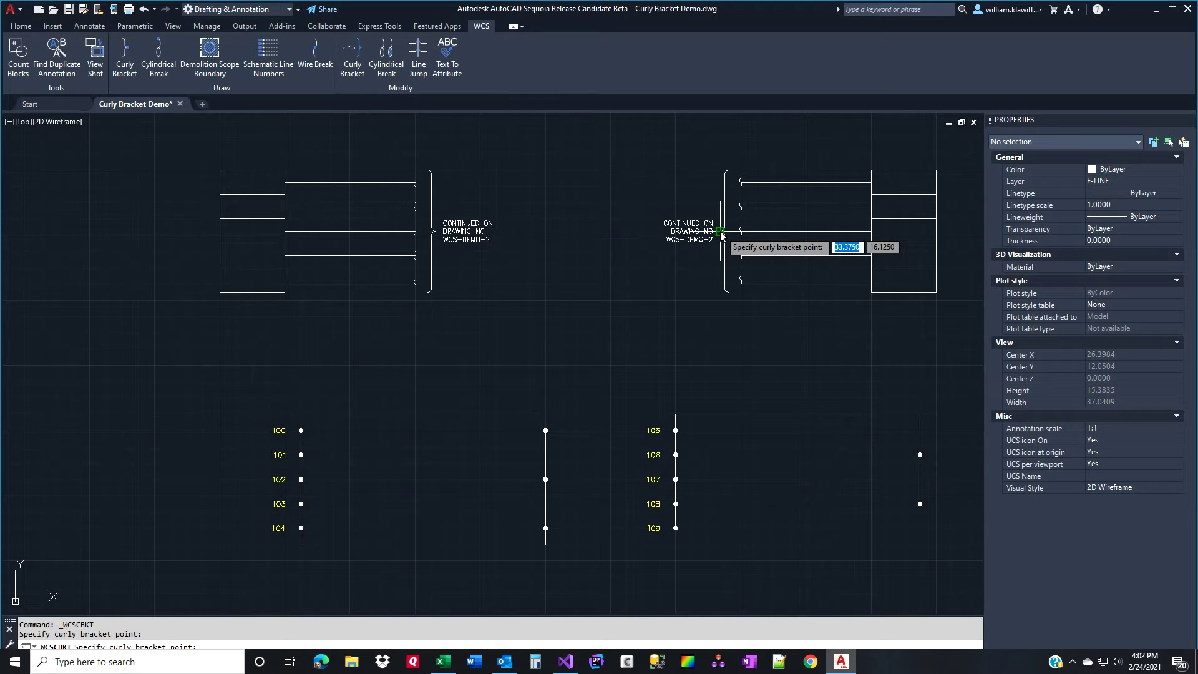
click(721, 233)
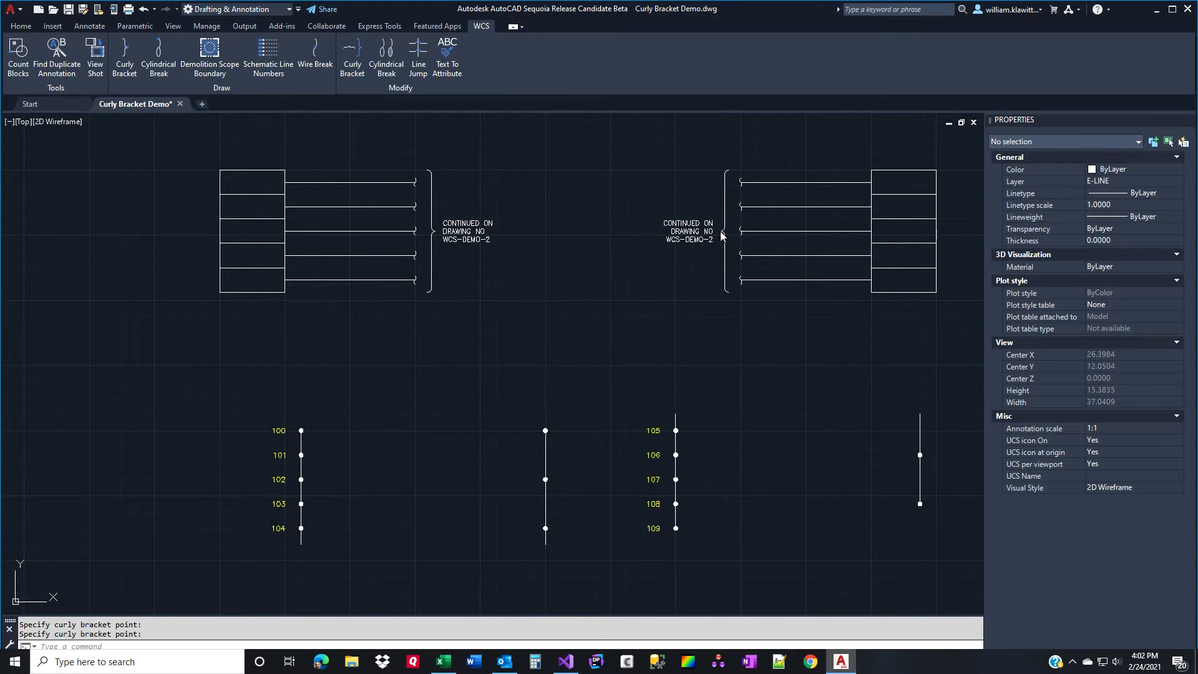
Place a downward bracket spanning the ladder below rungs 100–104 with single-line text 'CONTINUED ON LINE 105'
key(Return)
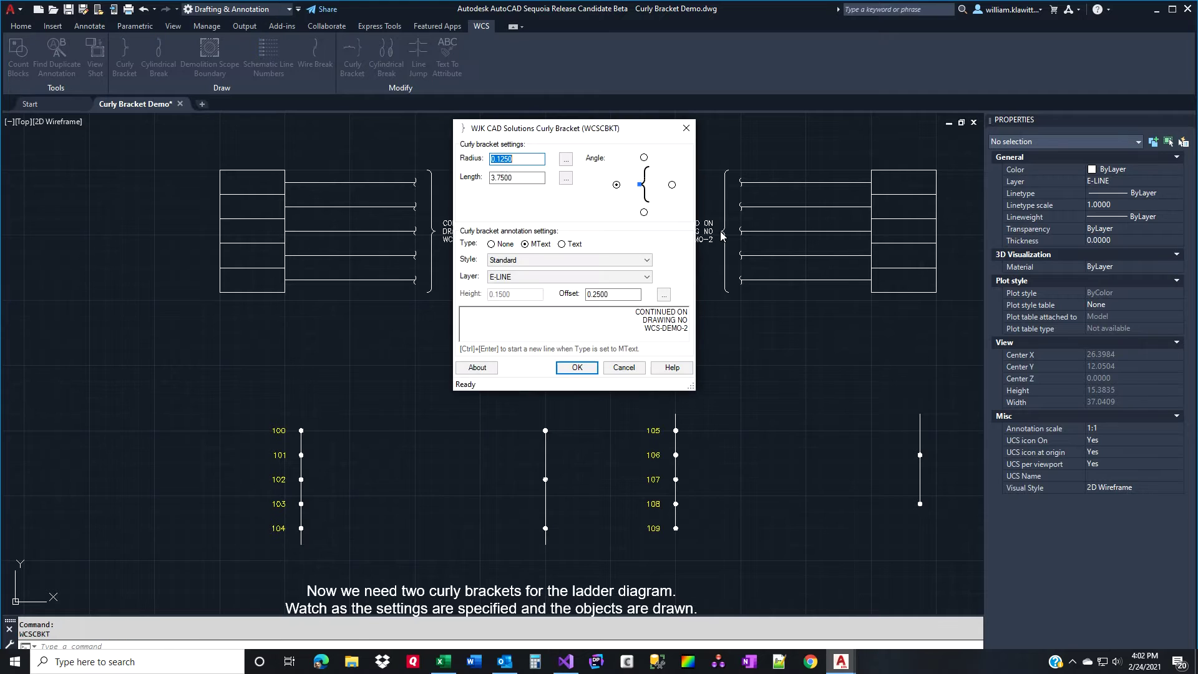
click(645, 214)
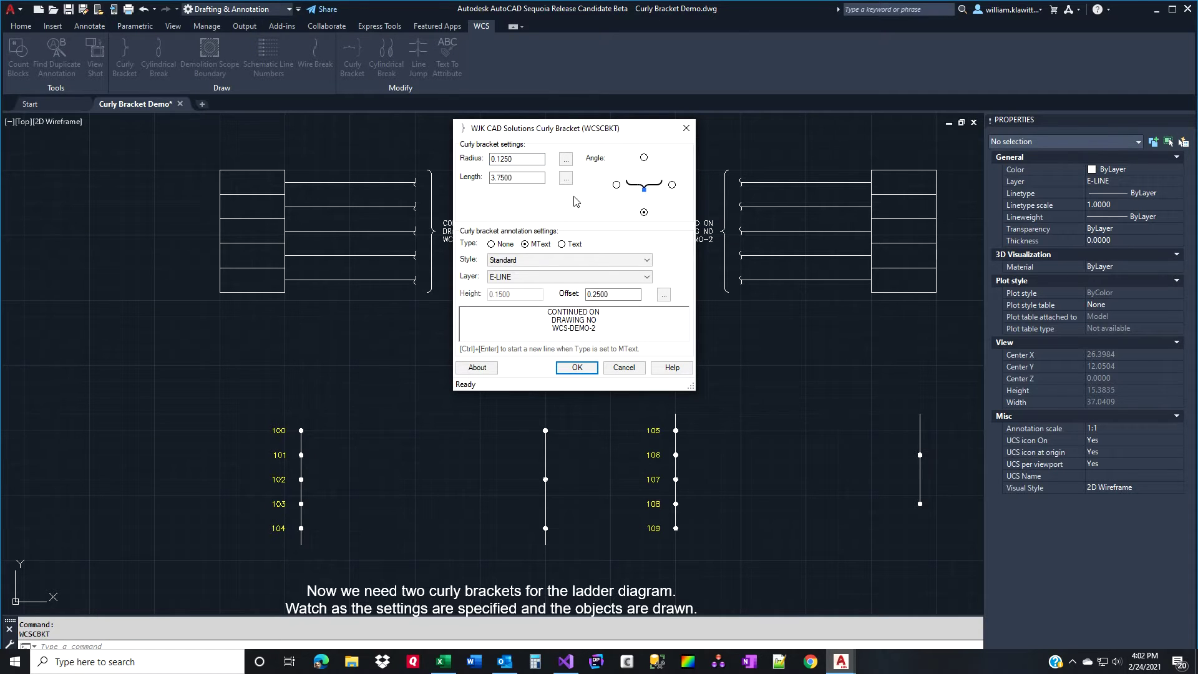
click(577, 368)
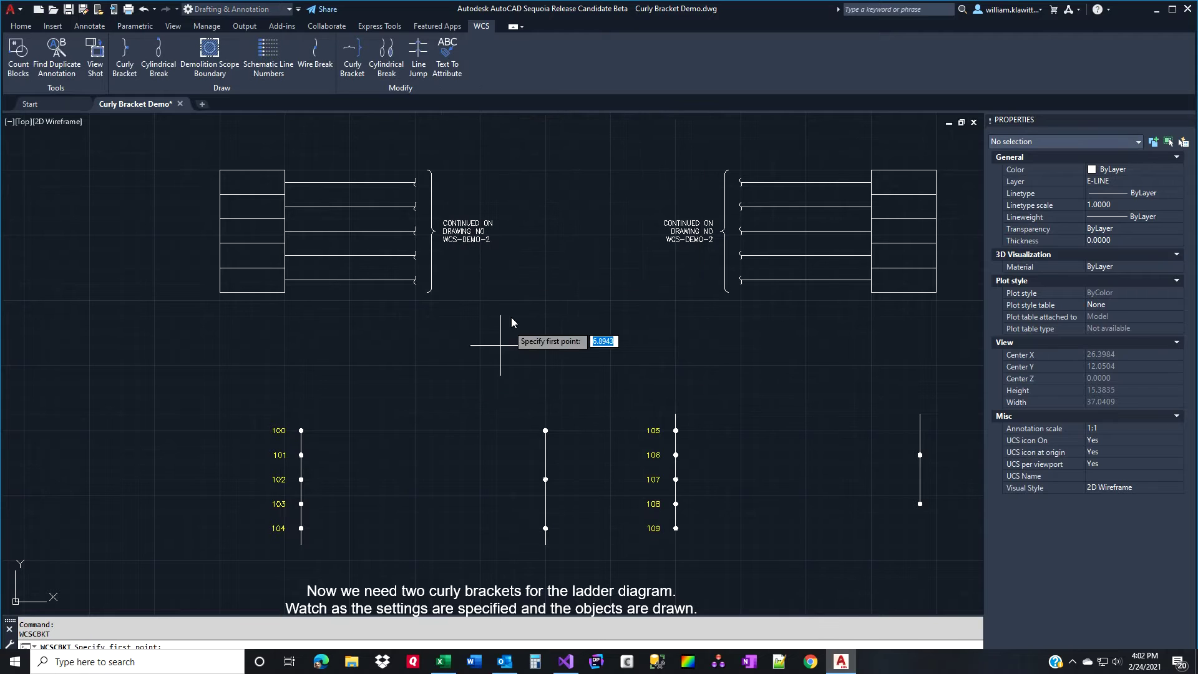
click(294, 561)
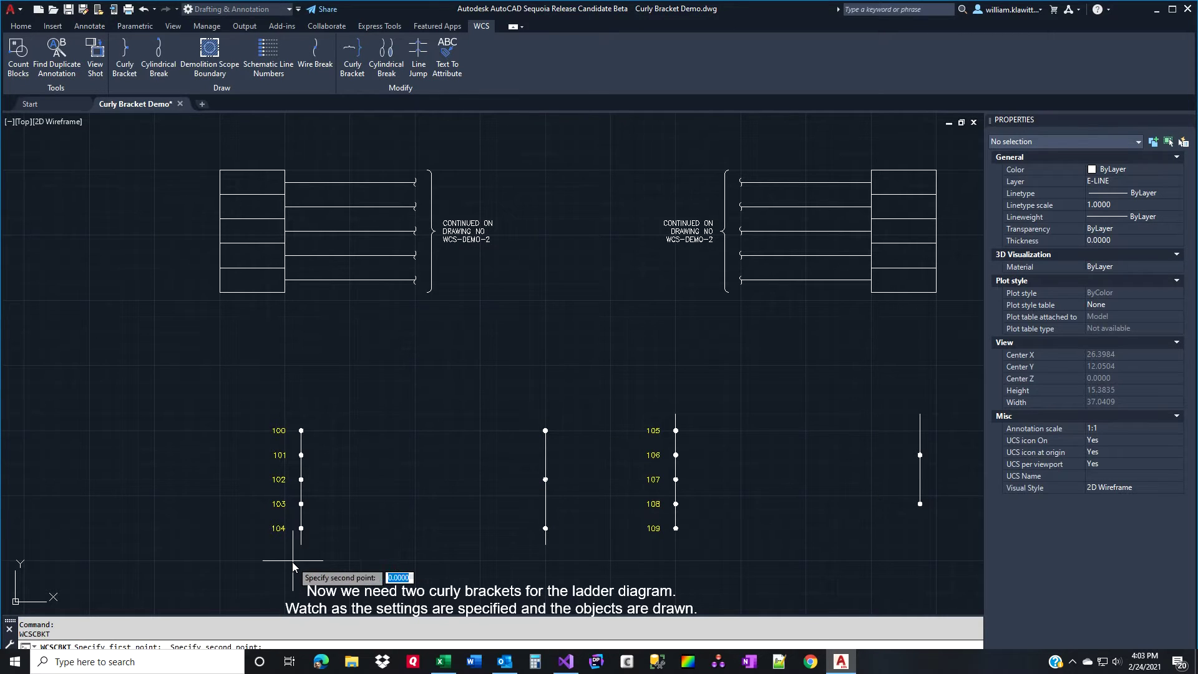
click(556, 561)
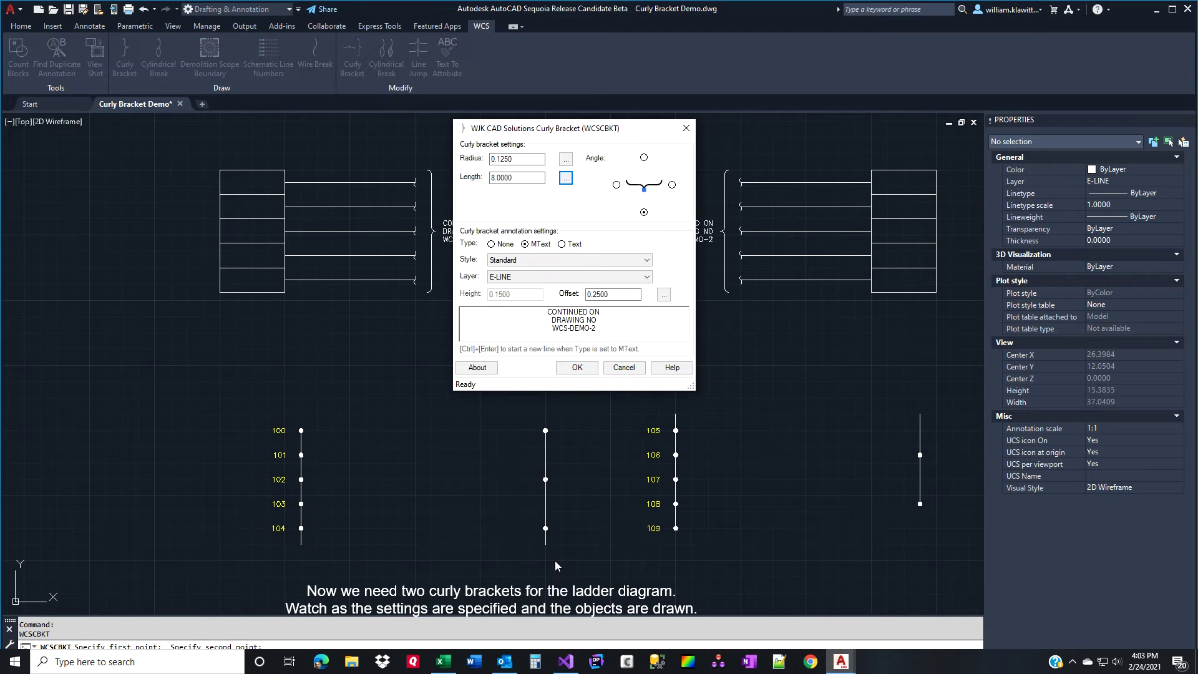
click(562, 245)
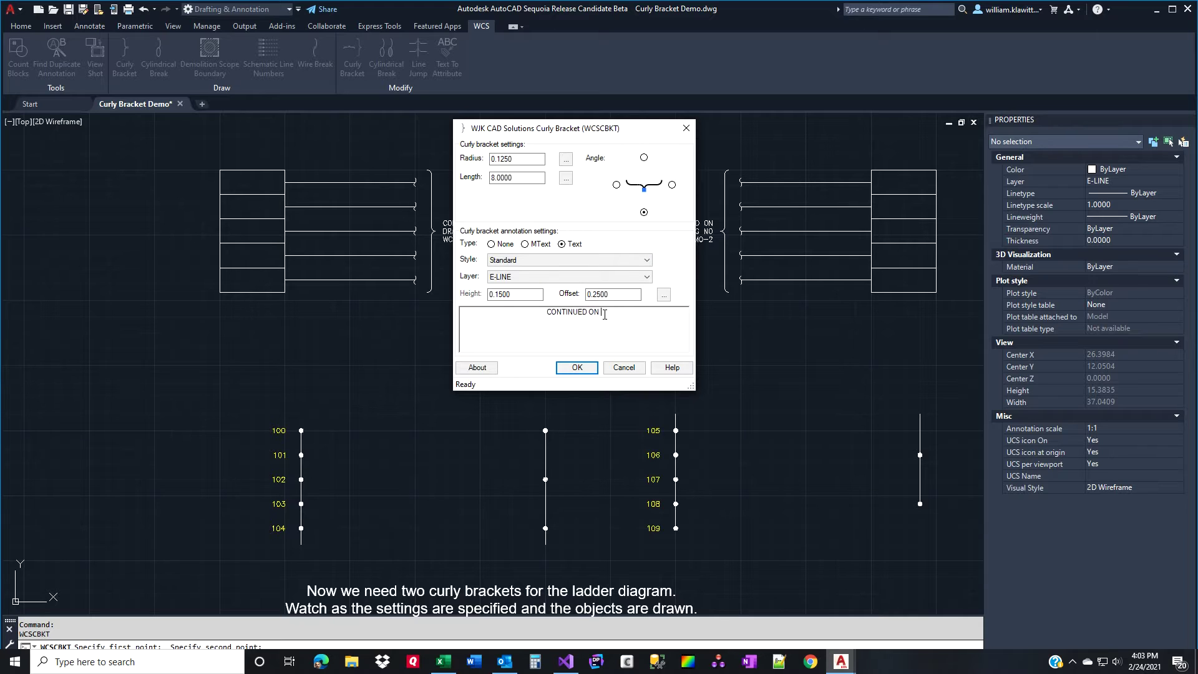
text(LINE 10)
text(5)
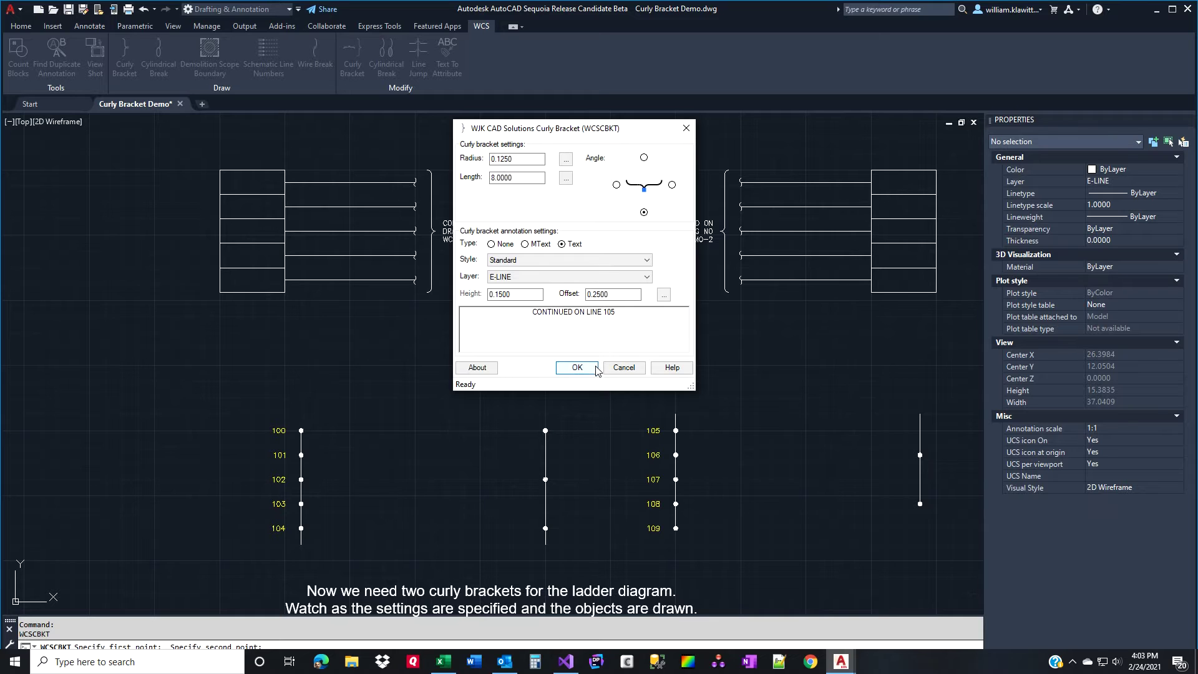
click(577, 367)
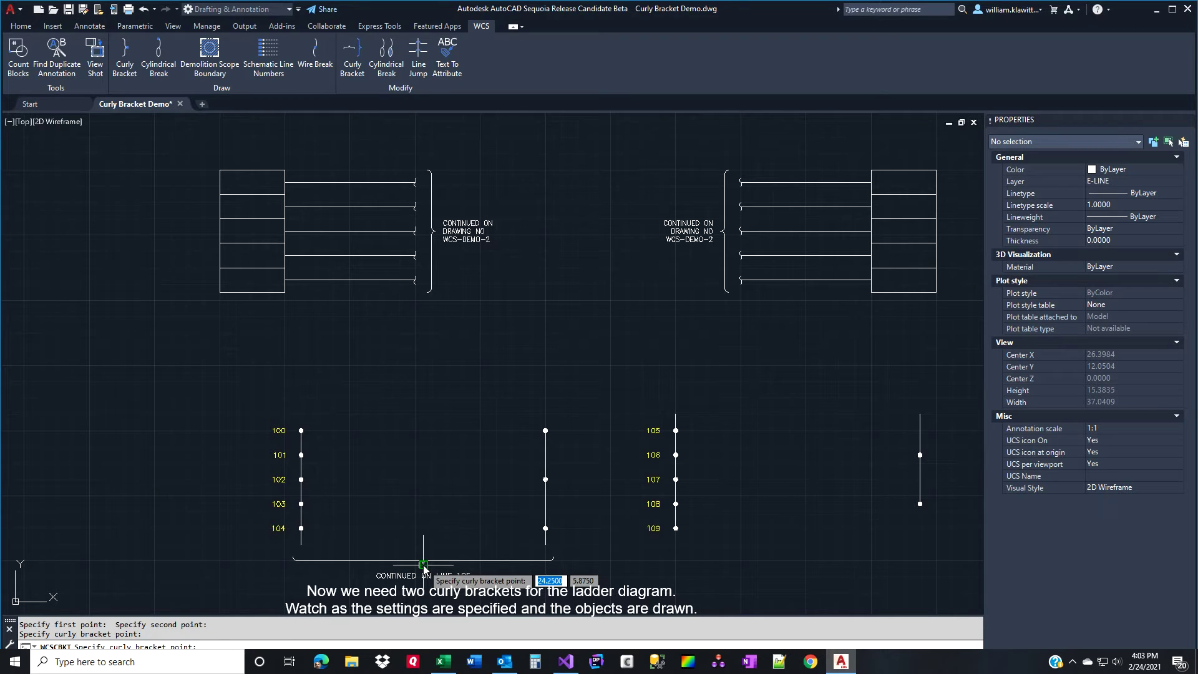
click(423, 567)
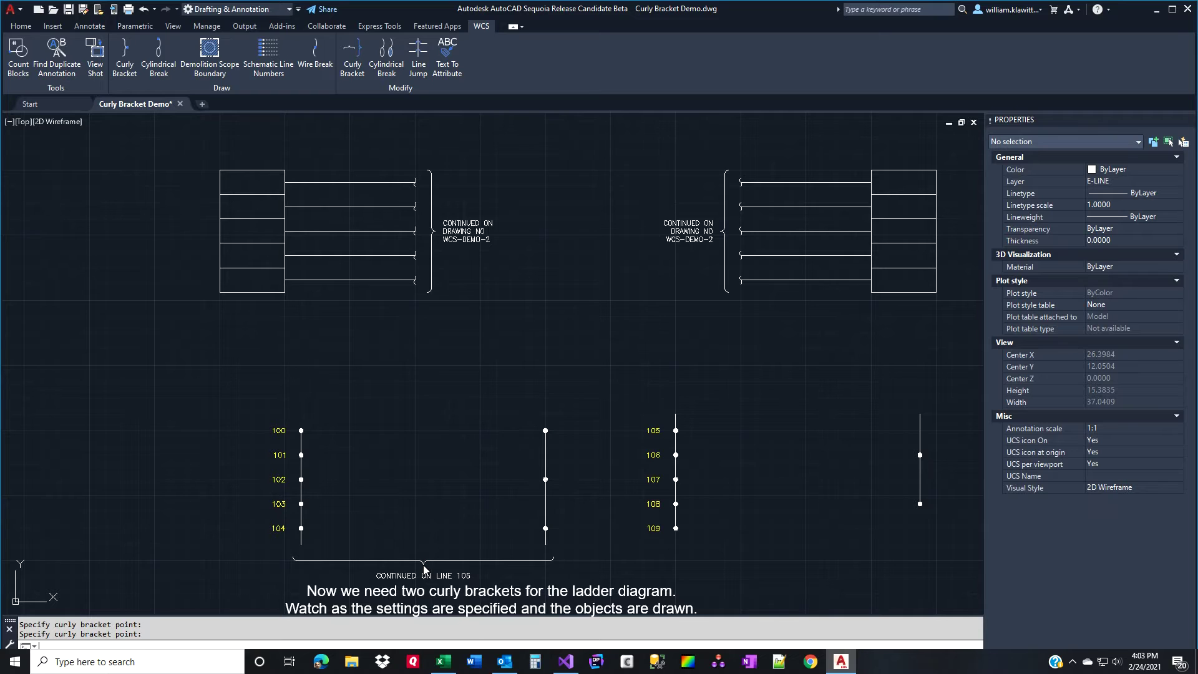
Place an upward bracket above rungs 105–109 with its note edited to 'CONTINUED FROM LINE 104'
key(Return)
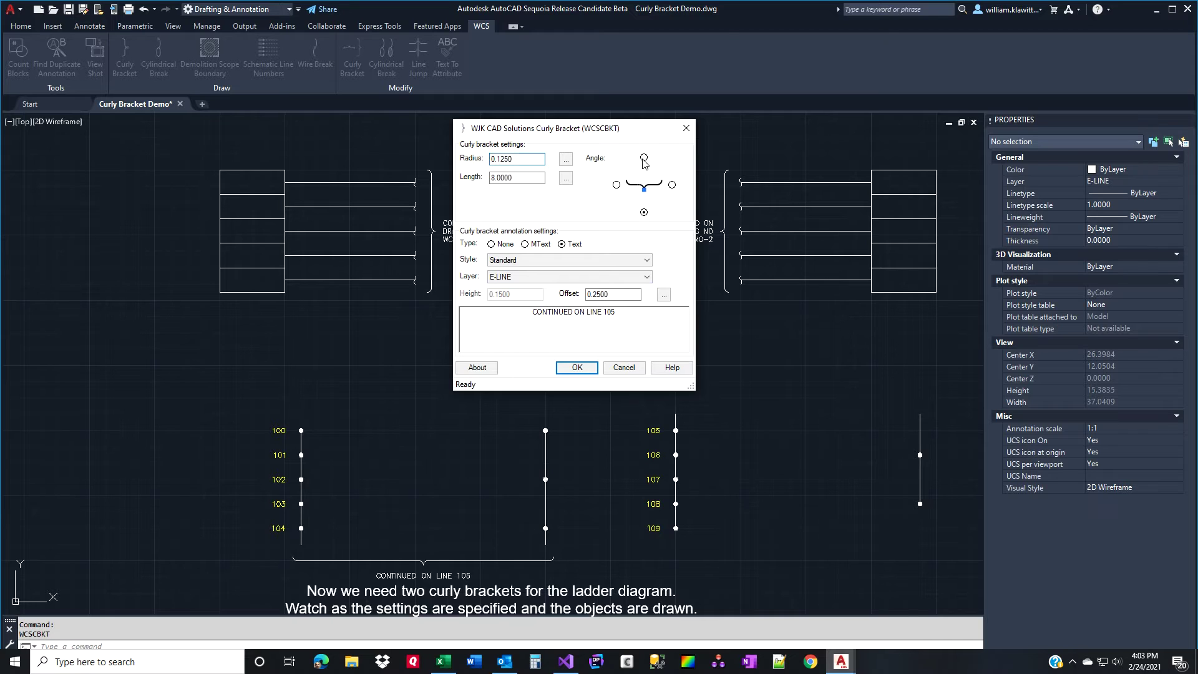
click(585, 310)
key(BackSpace)
text(FROM)
key(End)
key(BackSpace)
text(4)
click(577, 368)
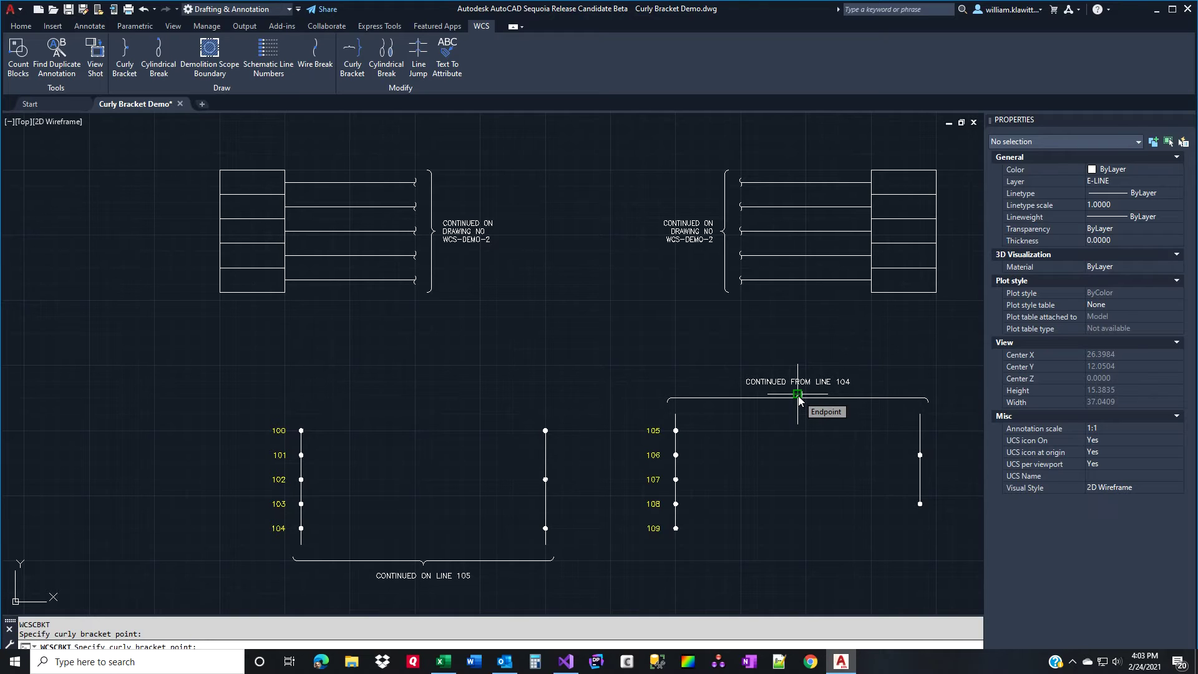
click(798, 396)
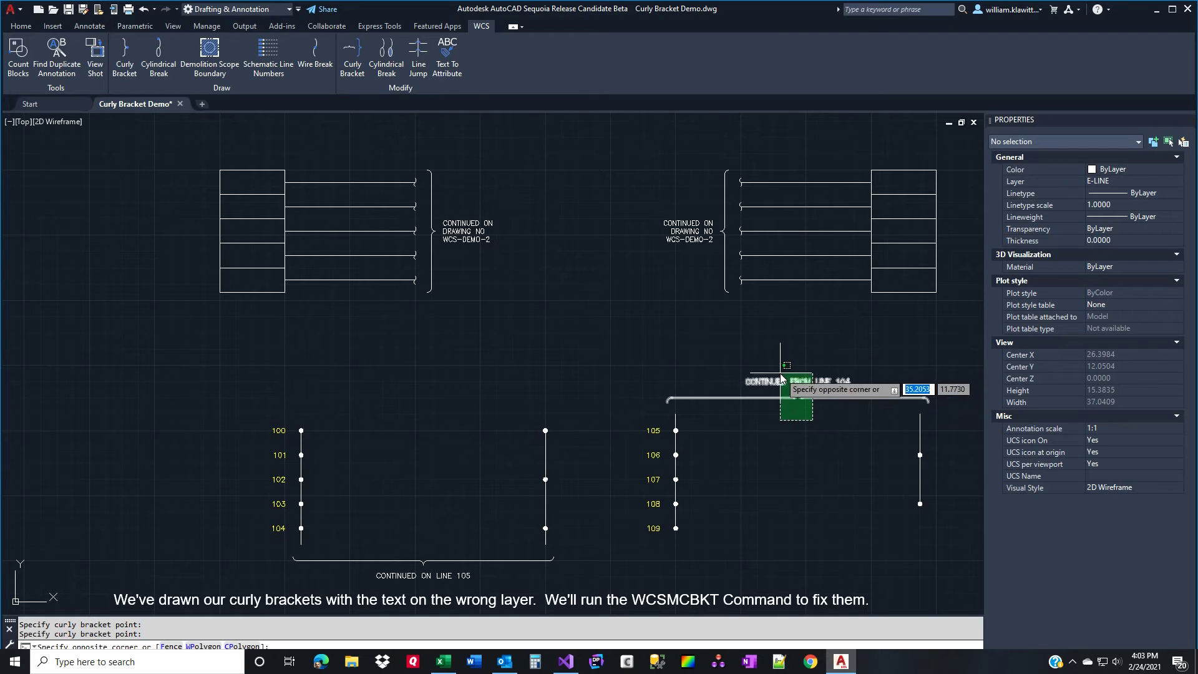
Window-select the top ladder bracket, both wire-group brackets, and the bottom ladder bracket with their notes
click(805, 399)
click(710, 340)
click(418, 163)
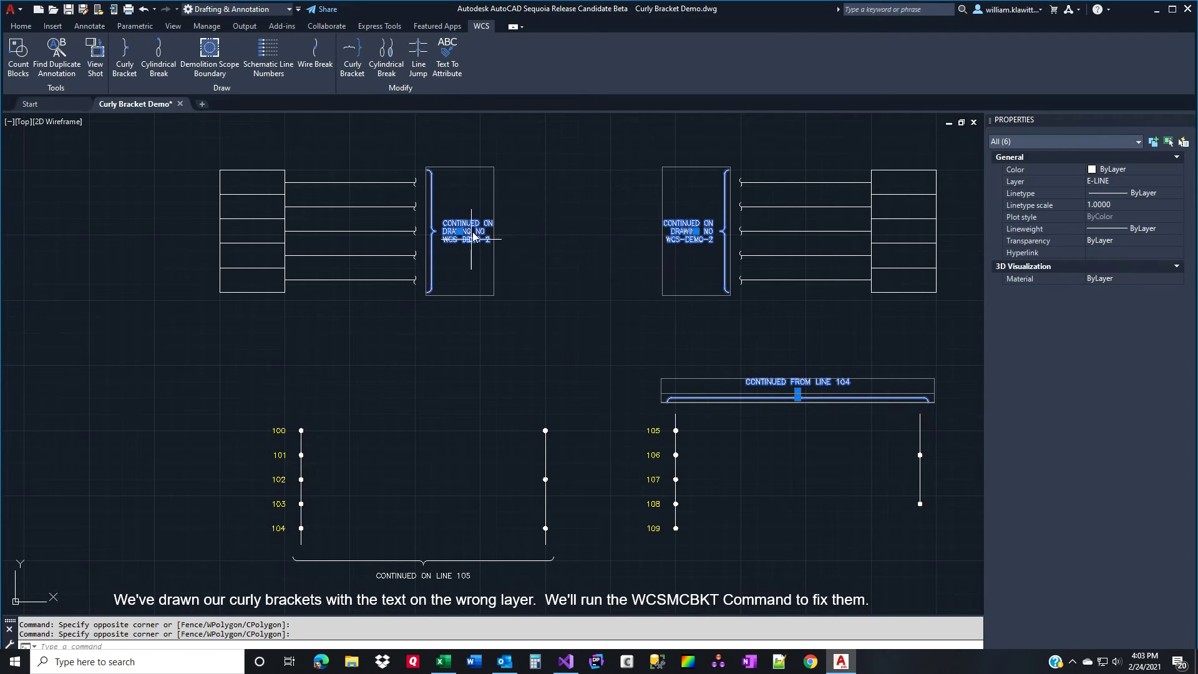
click(449, 475)
click(417, 562)
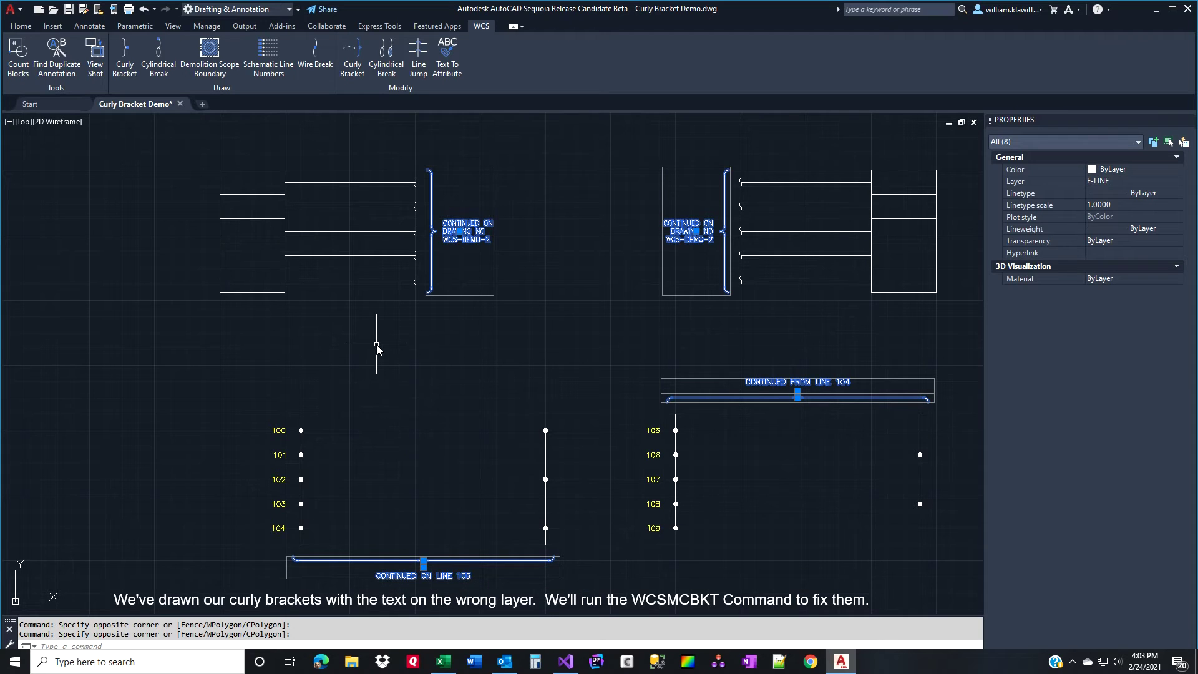
Change the selected brackets' annotation layer from E-LINE to E-TEXT with WCSMCBKT
click(354, 63)
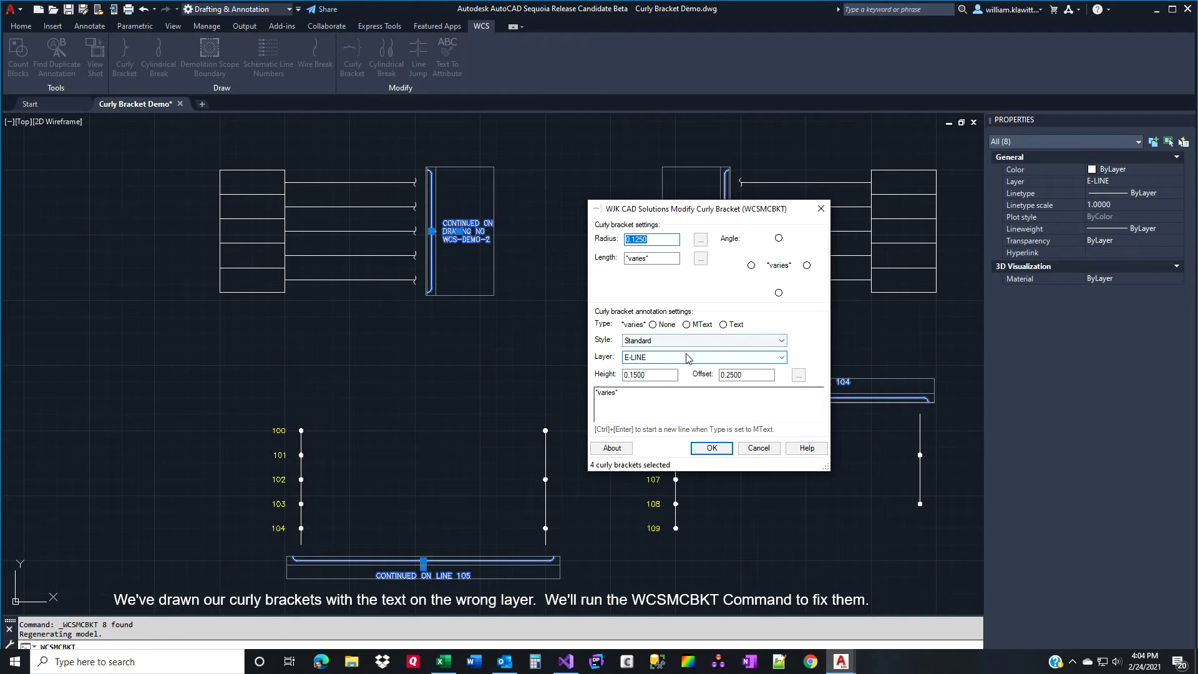
click(733, 360)
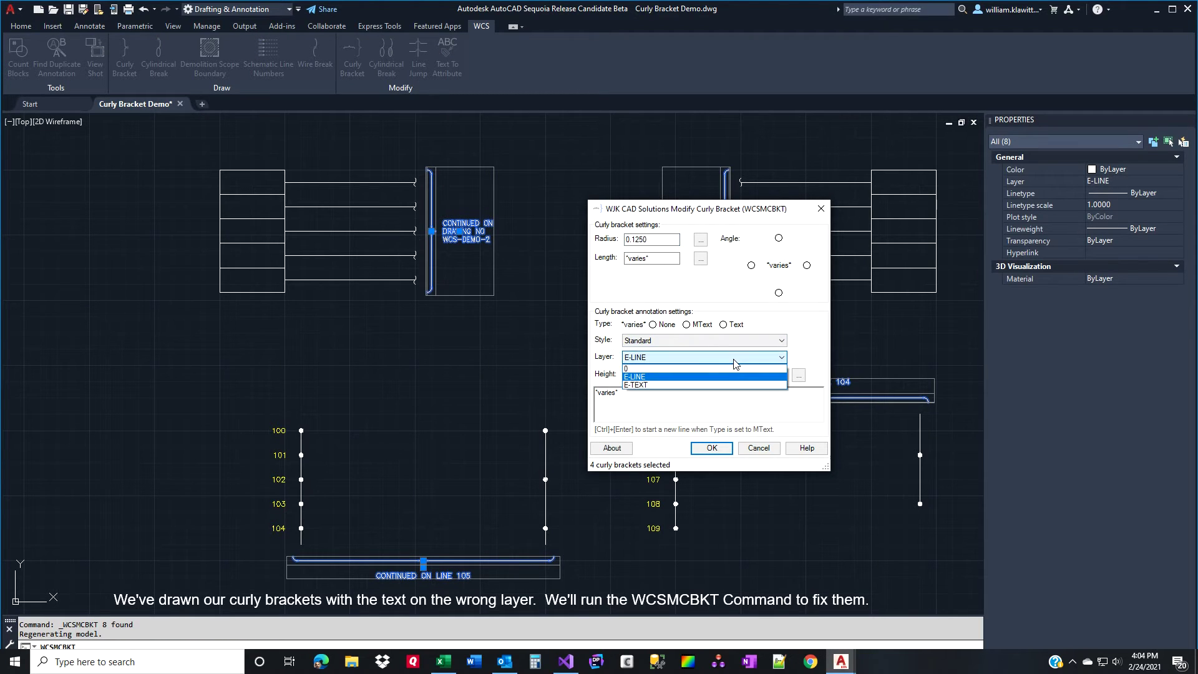
click(709, 386)
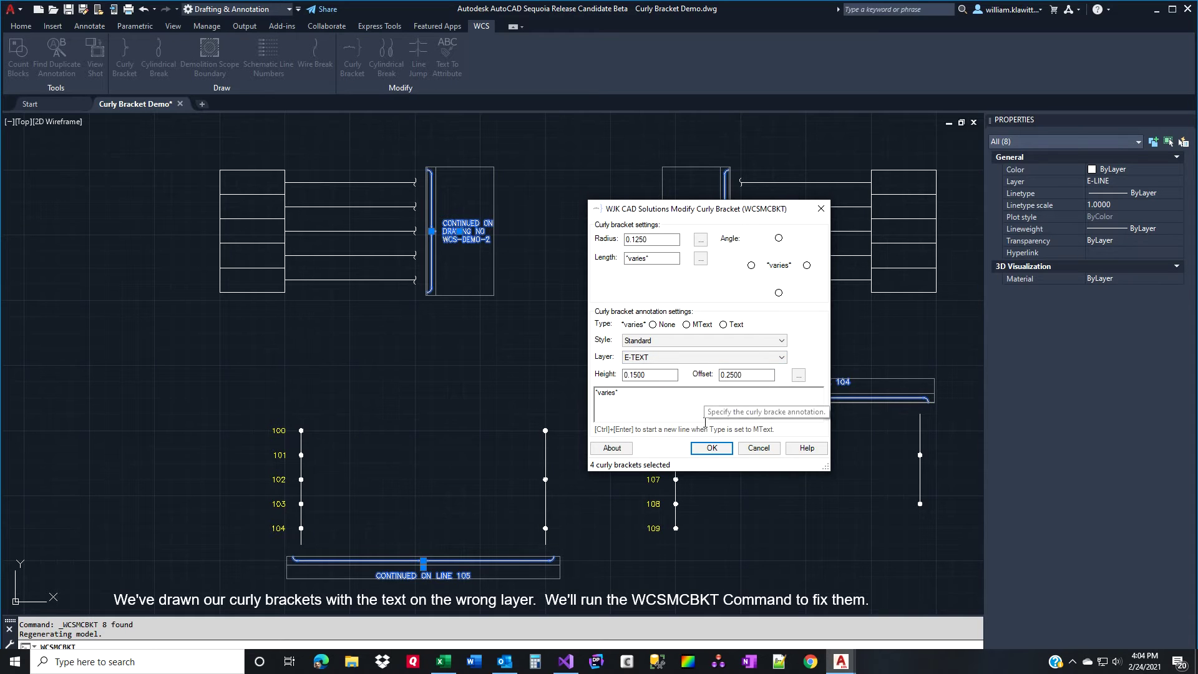
click(706, 449)
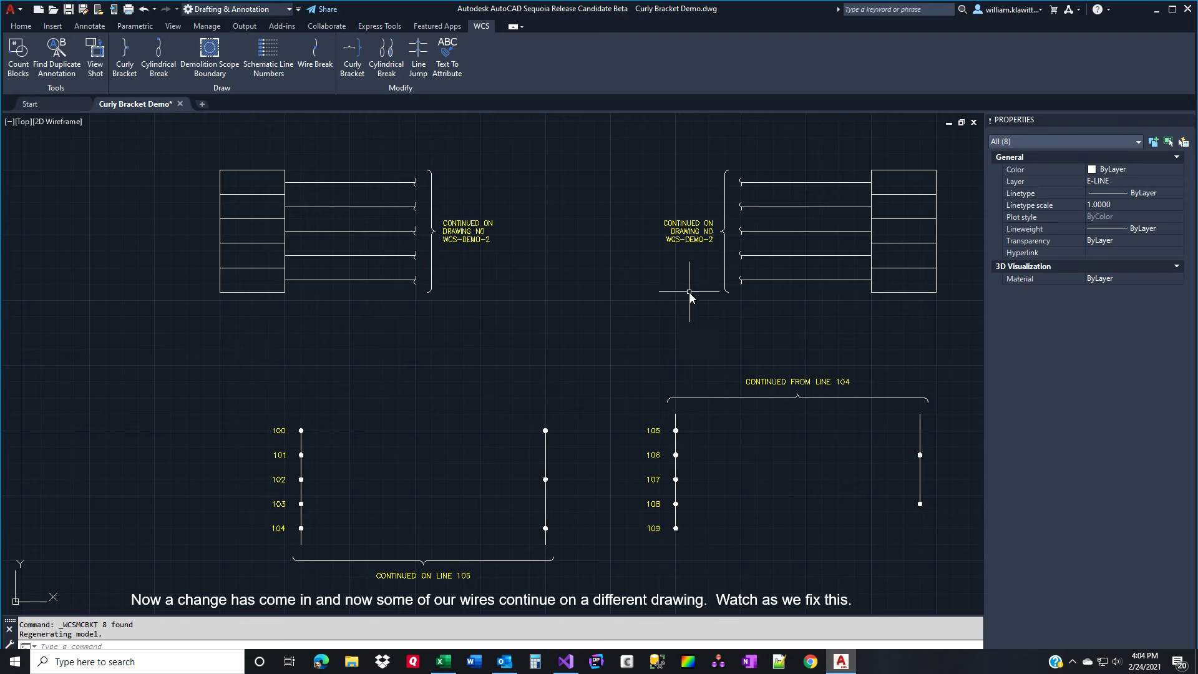
Edit the upper-right bracket's note from WCS-DEMO-2 to 'CONTINUED ON DRAWING NO WCS-DEMO-3'
click(690, 244)
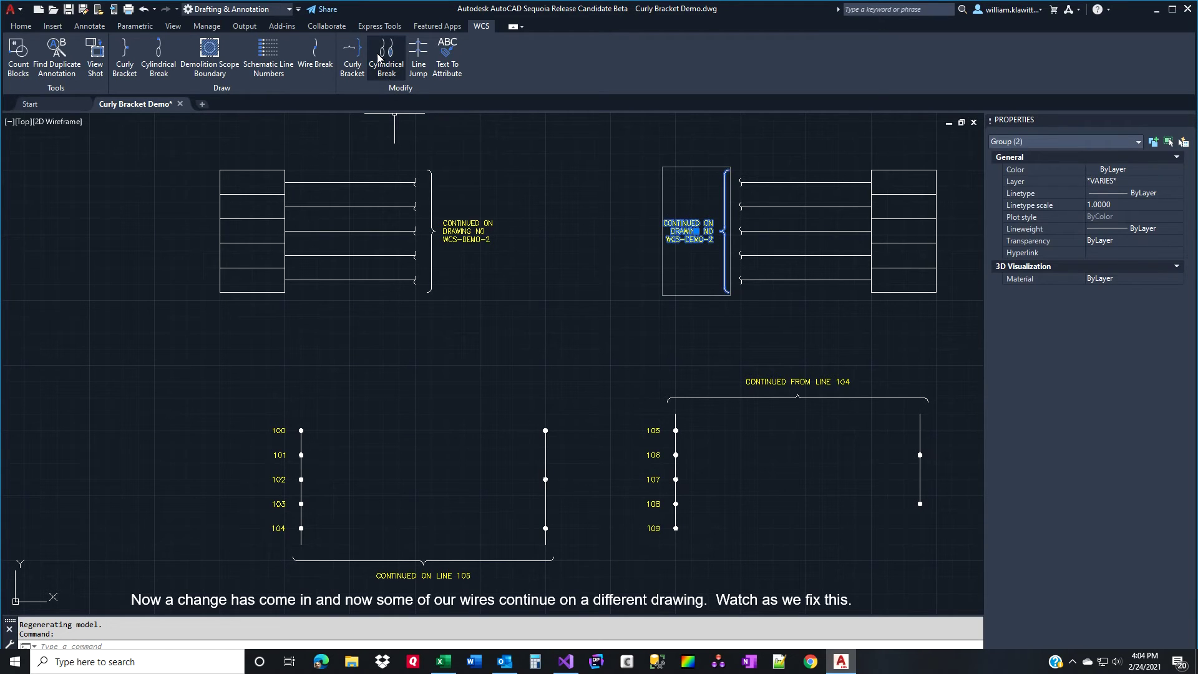
click(359, 53)
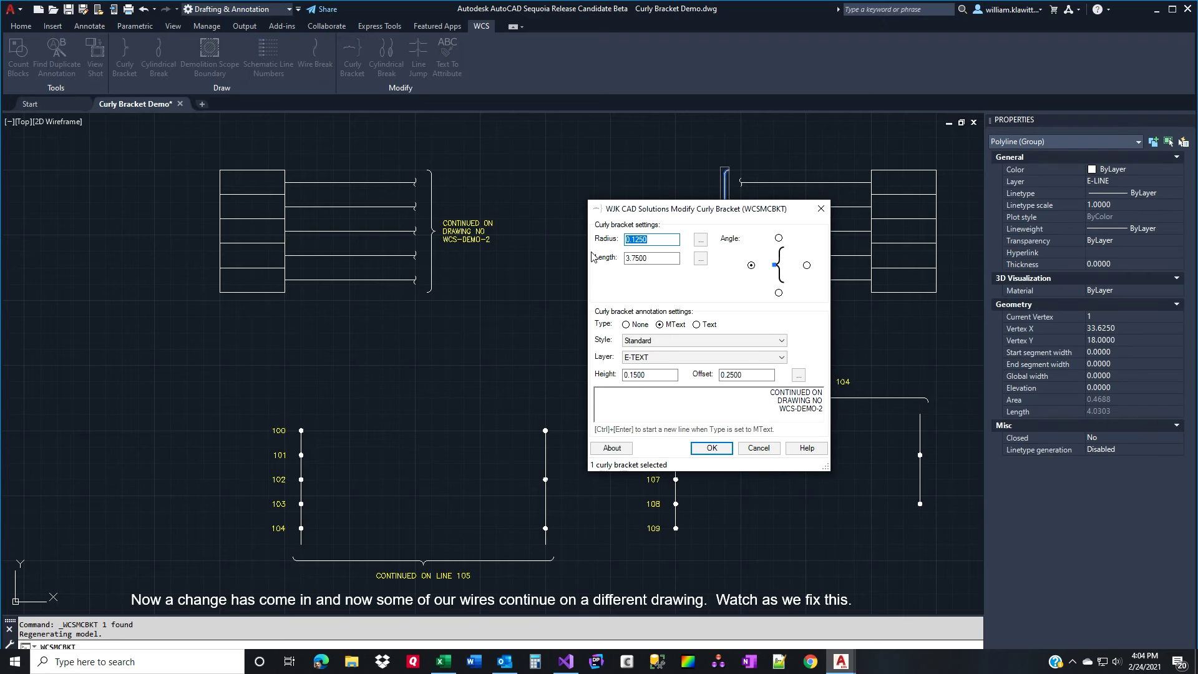
click(818, 409)
text(3)
click(711, 448)
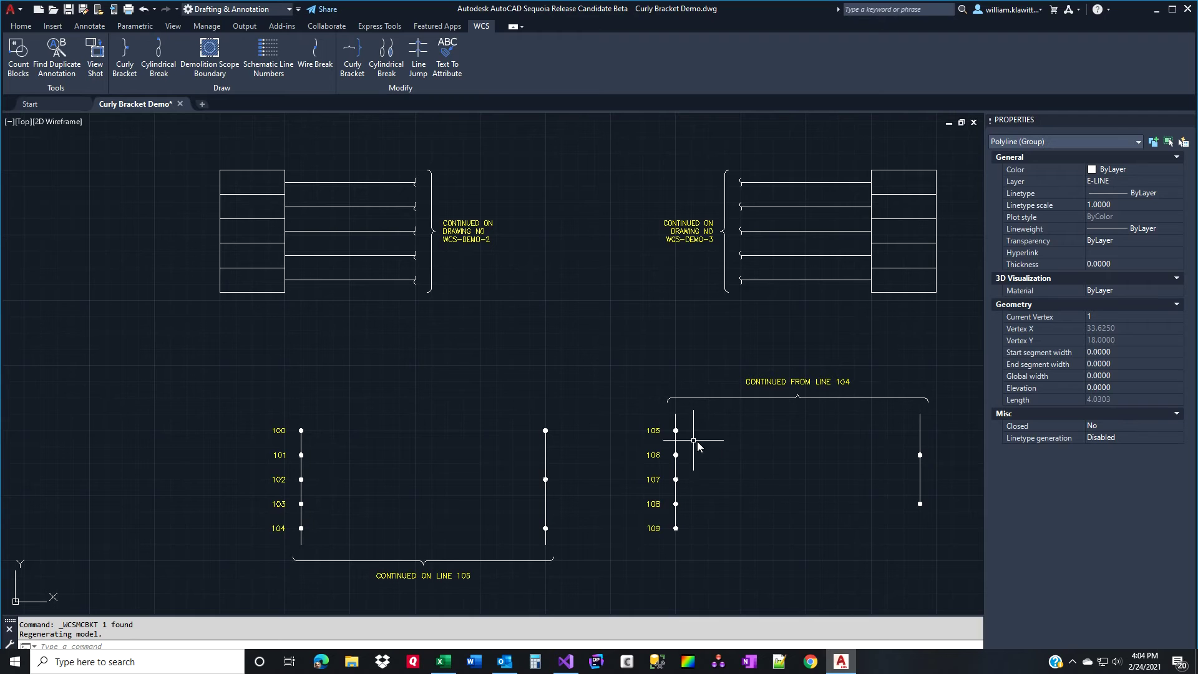
Copy the left block's bottom box and wire one row down, using the box corner as base point
text(CO)
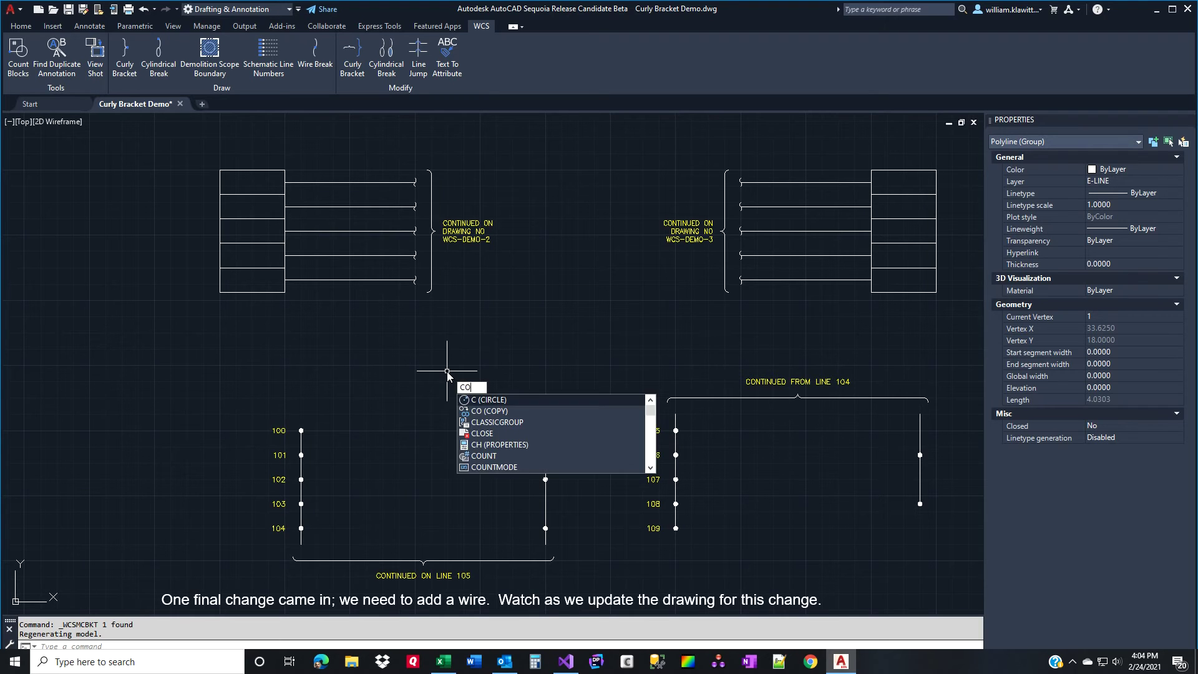
key(Return)
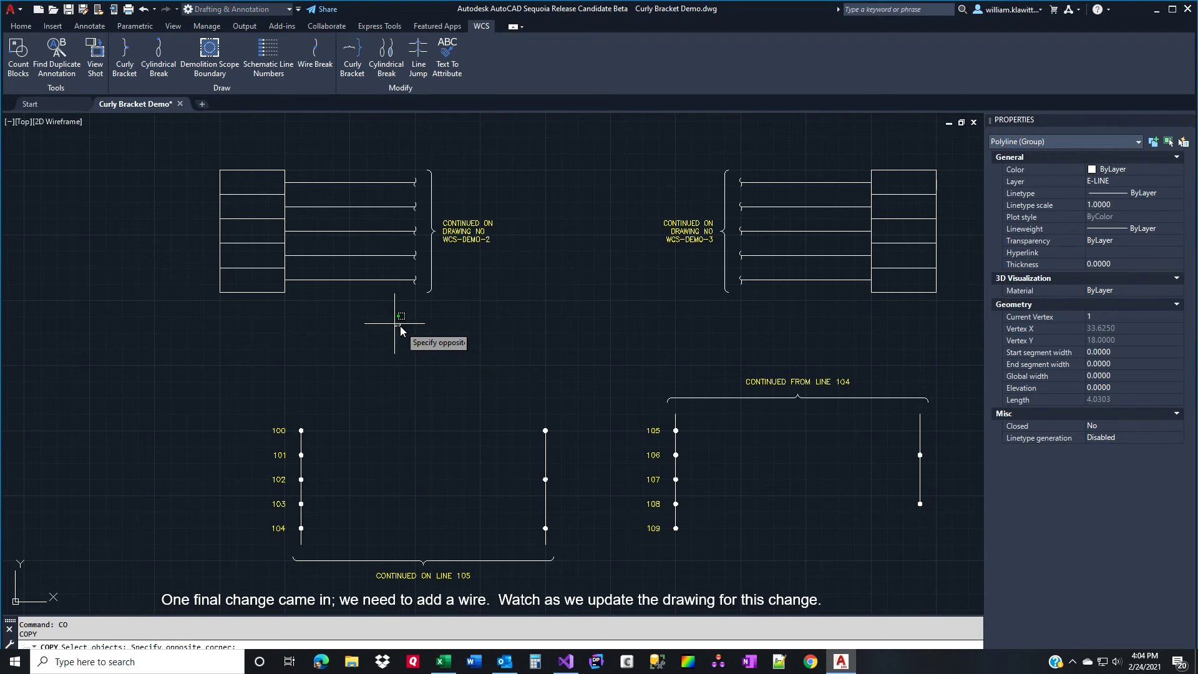
click(400, 325)
click(197, 279)
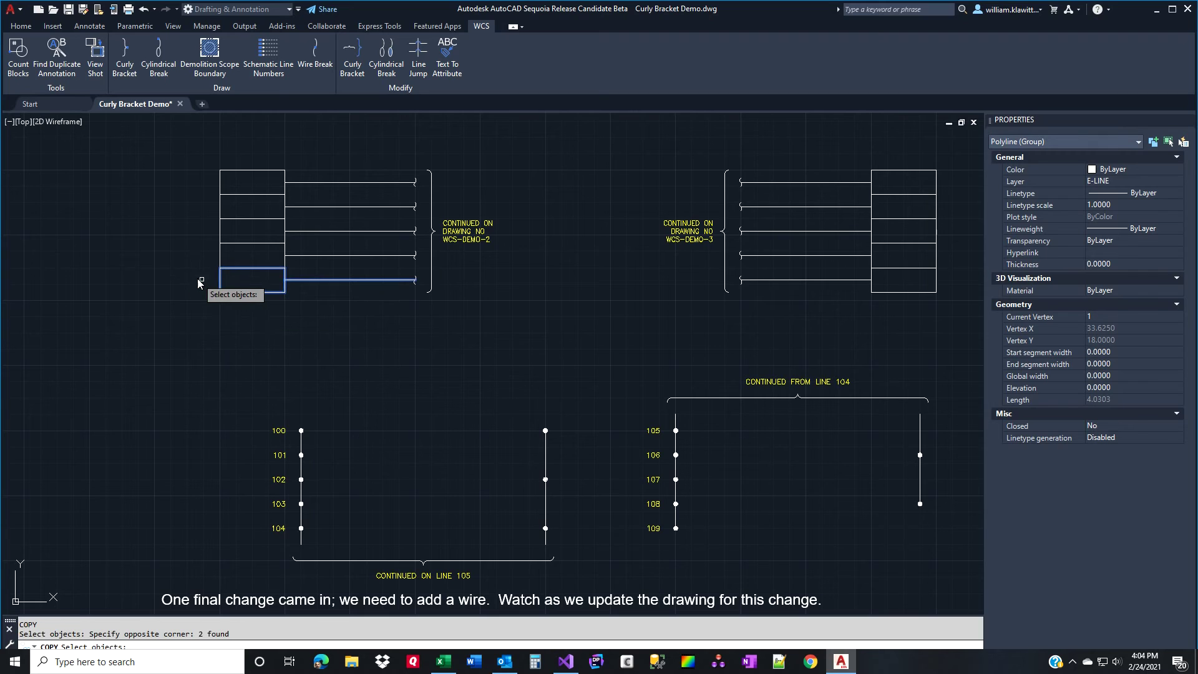
click(388, 270)
click(422, 290)
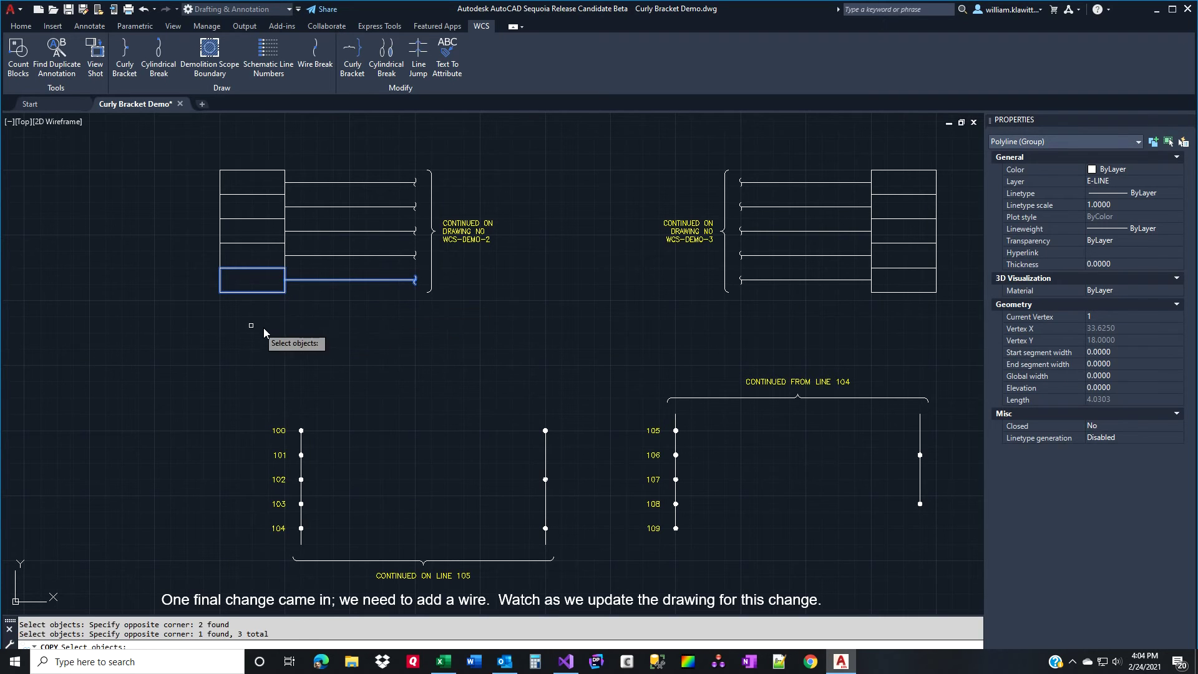
key(Return)
click(219, 267)
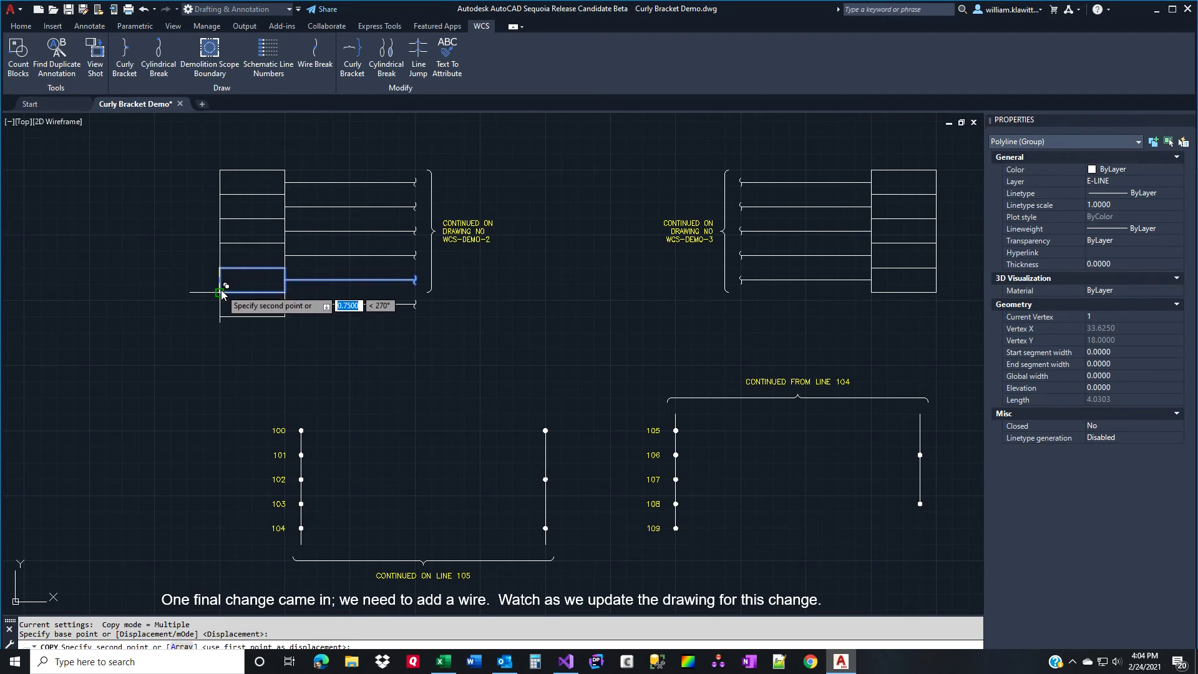
click(221, 291)
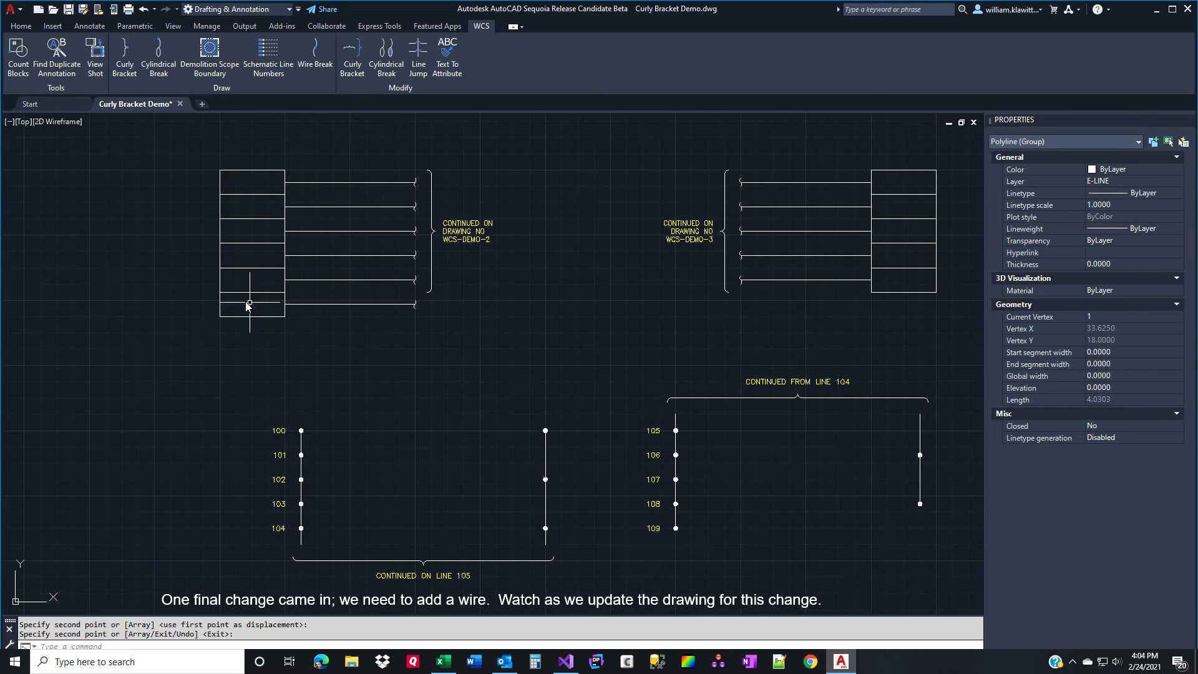
key(Return)
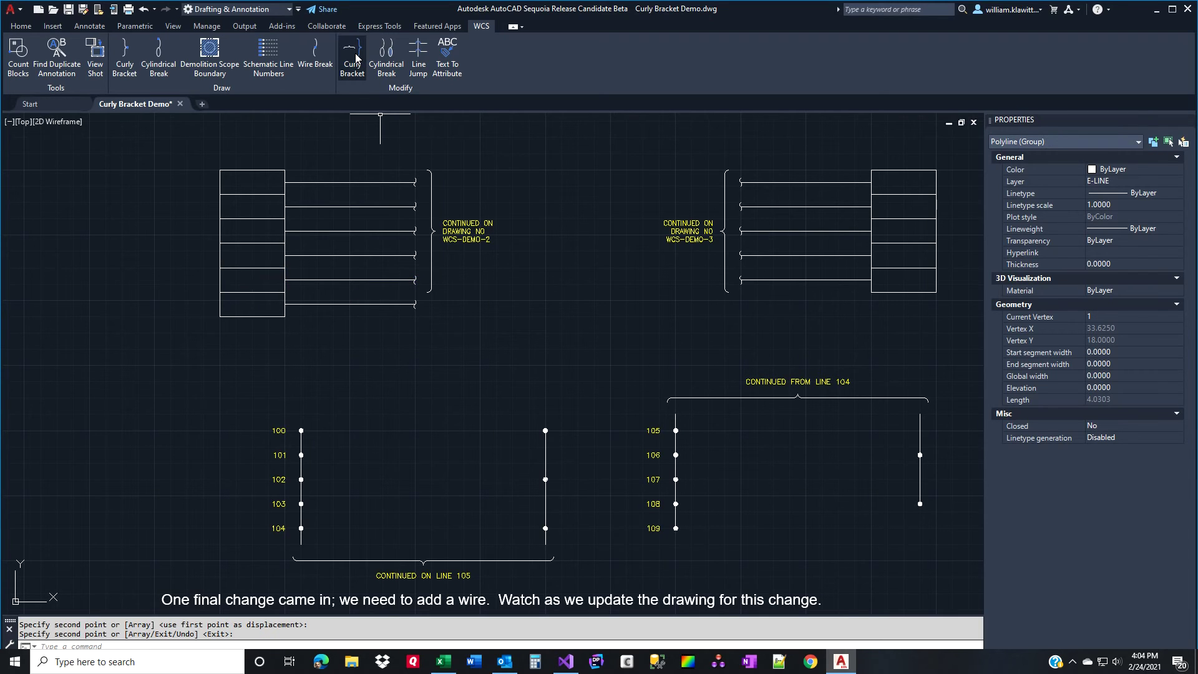
Re-pick the left bracket's length from the block's top to bottom corner, making it 4.5000
click(357, 58)
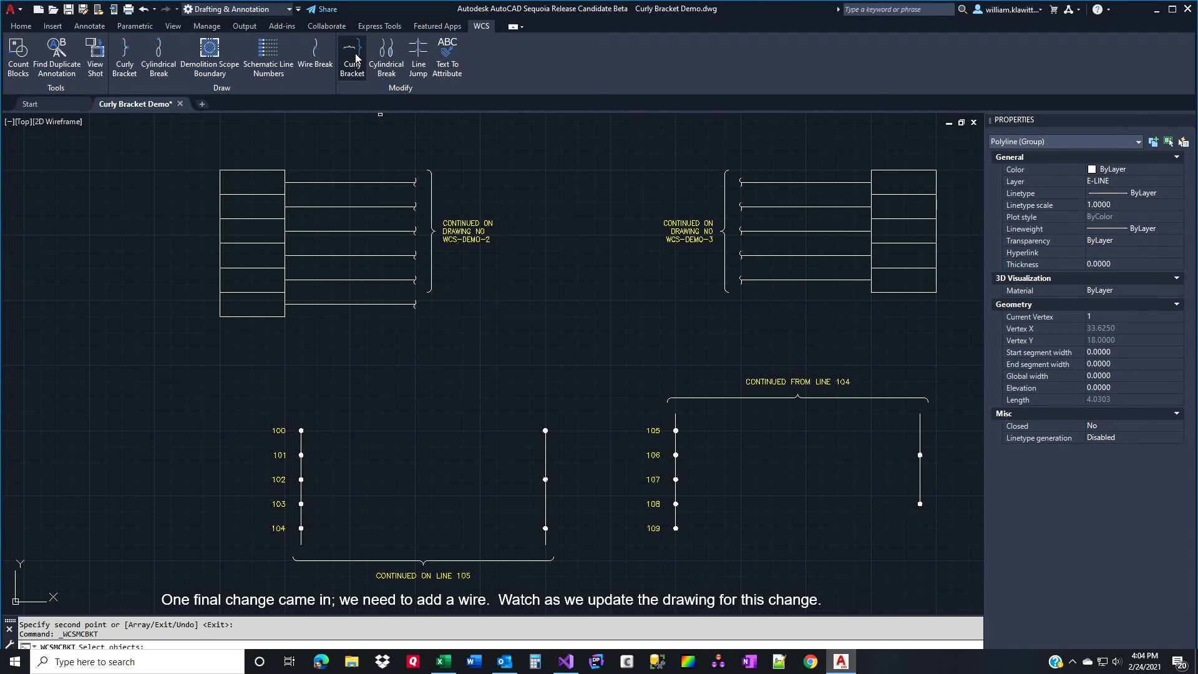
click(456, 234)
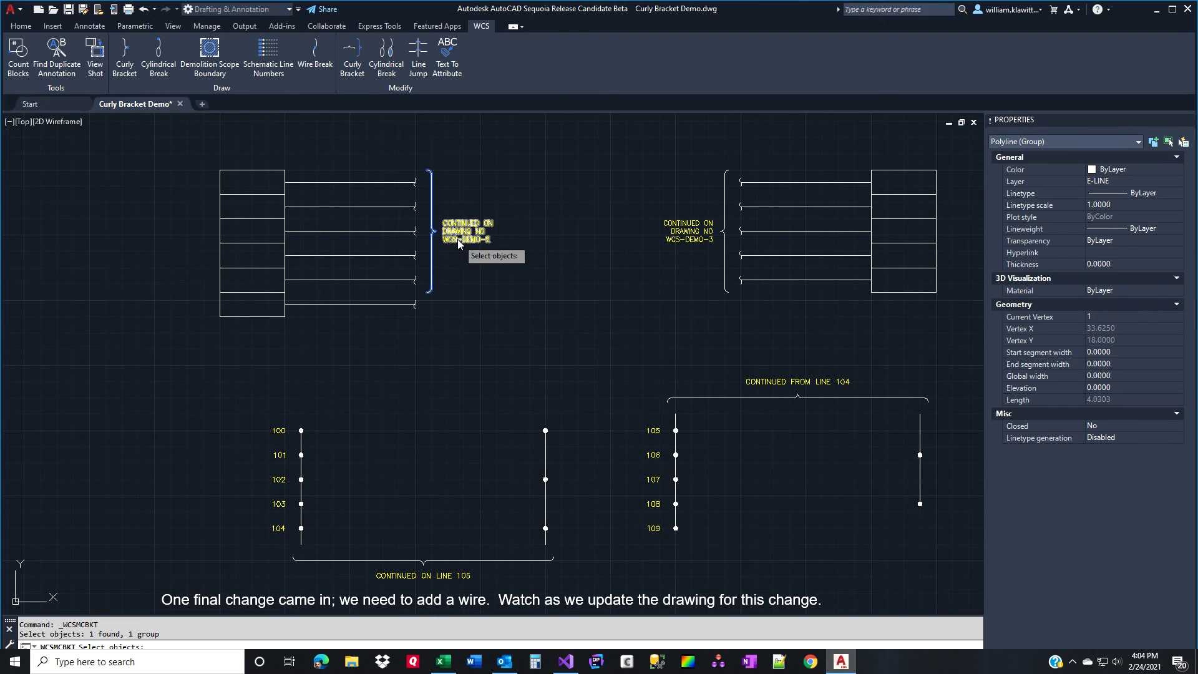
key(Return)
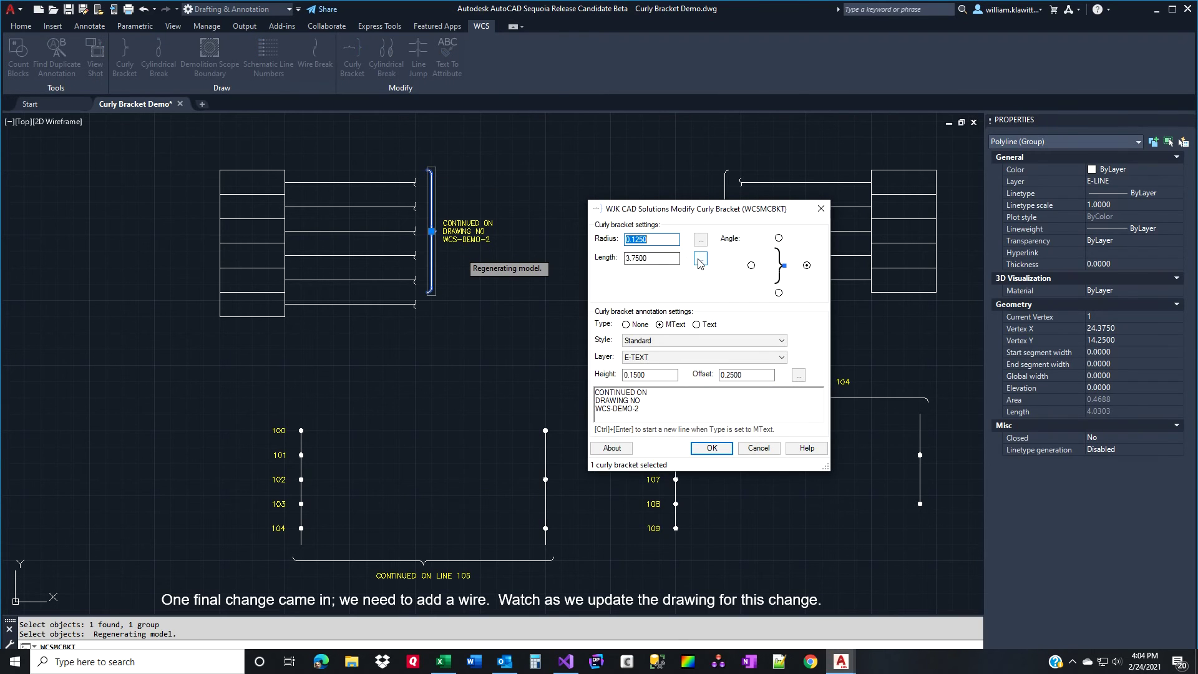
key(Return)
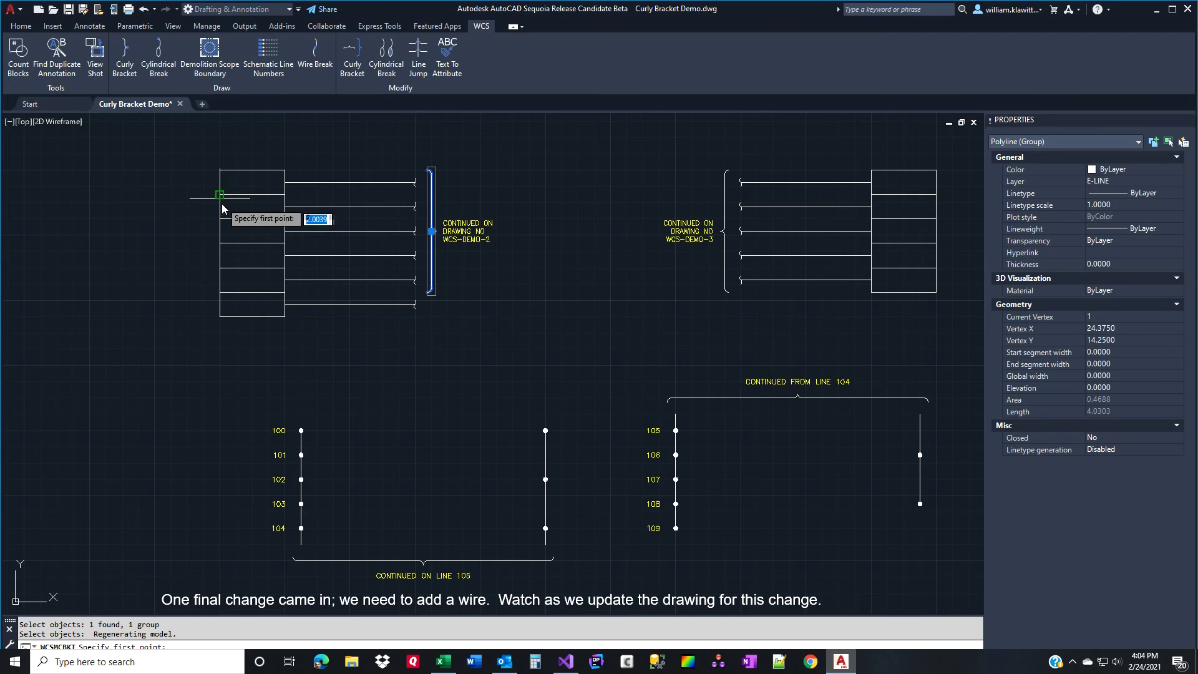
click(219, 169)
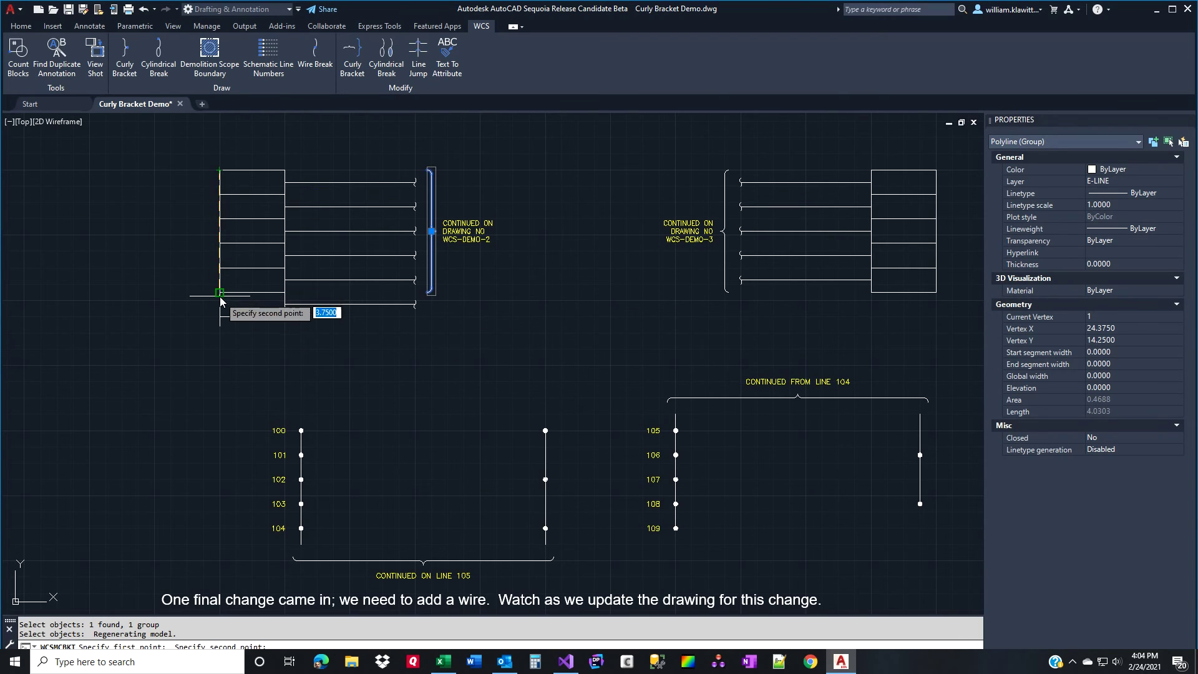
click(220, 317)
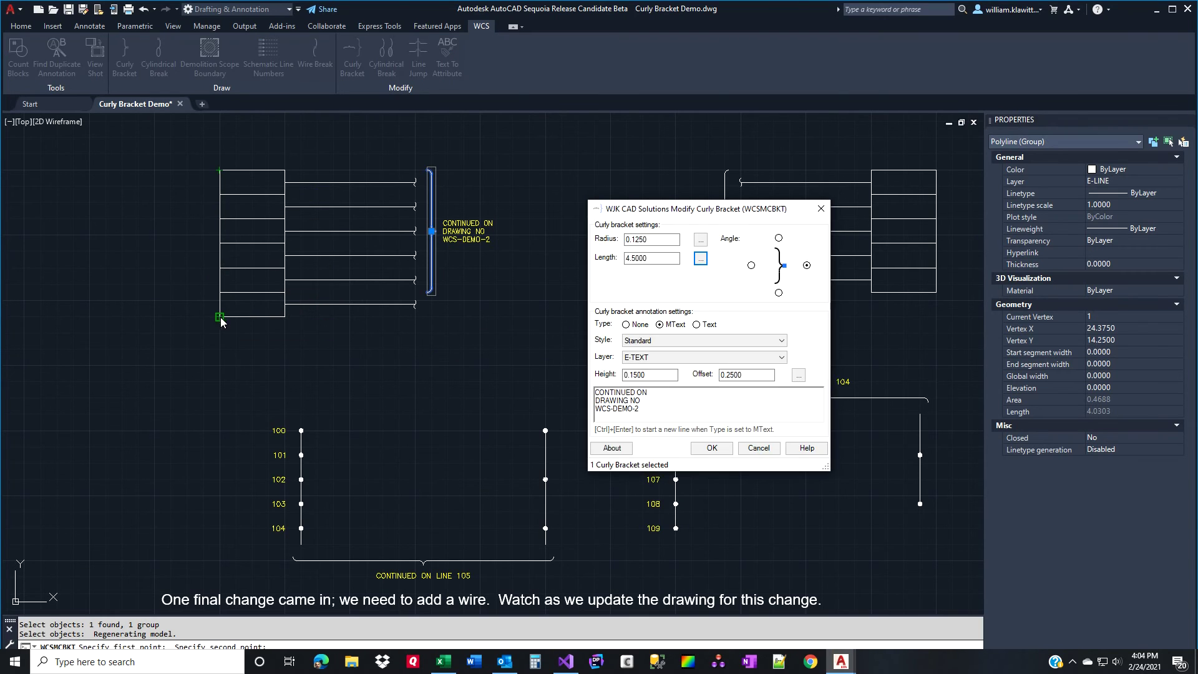
click(710, 447)
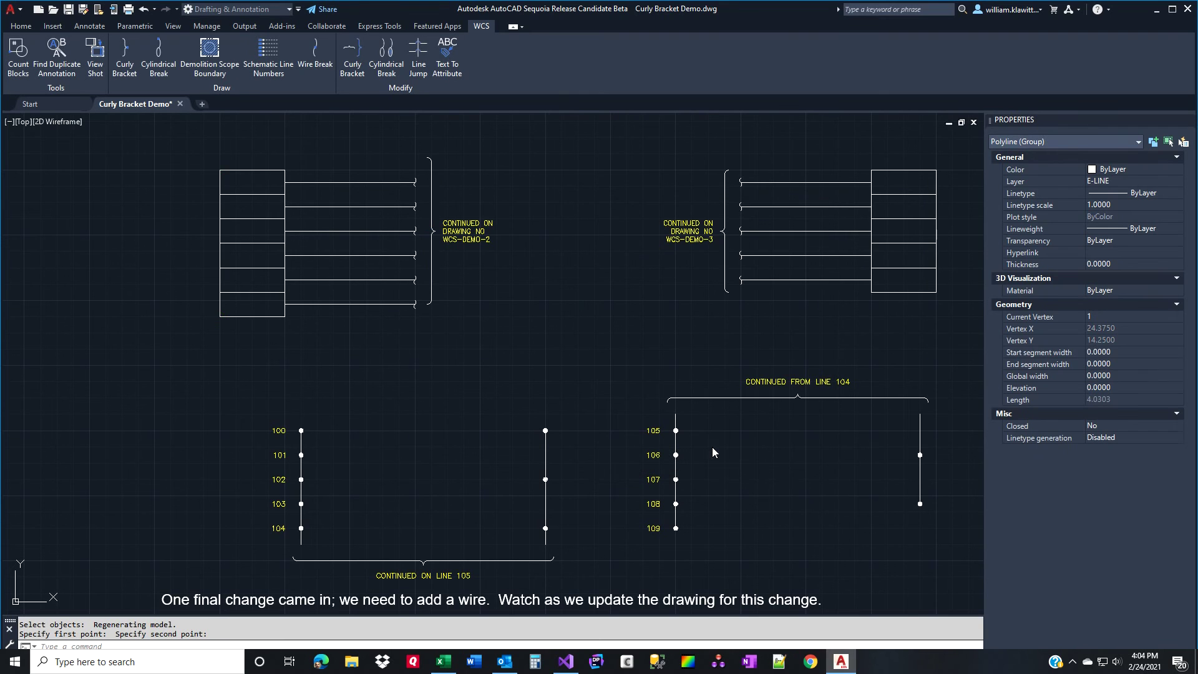
Move the left bracket and its note down 0.1250 to centre them on all six wires
text(m)
key(Return)
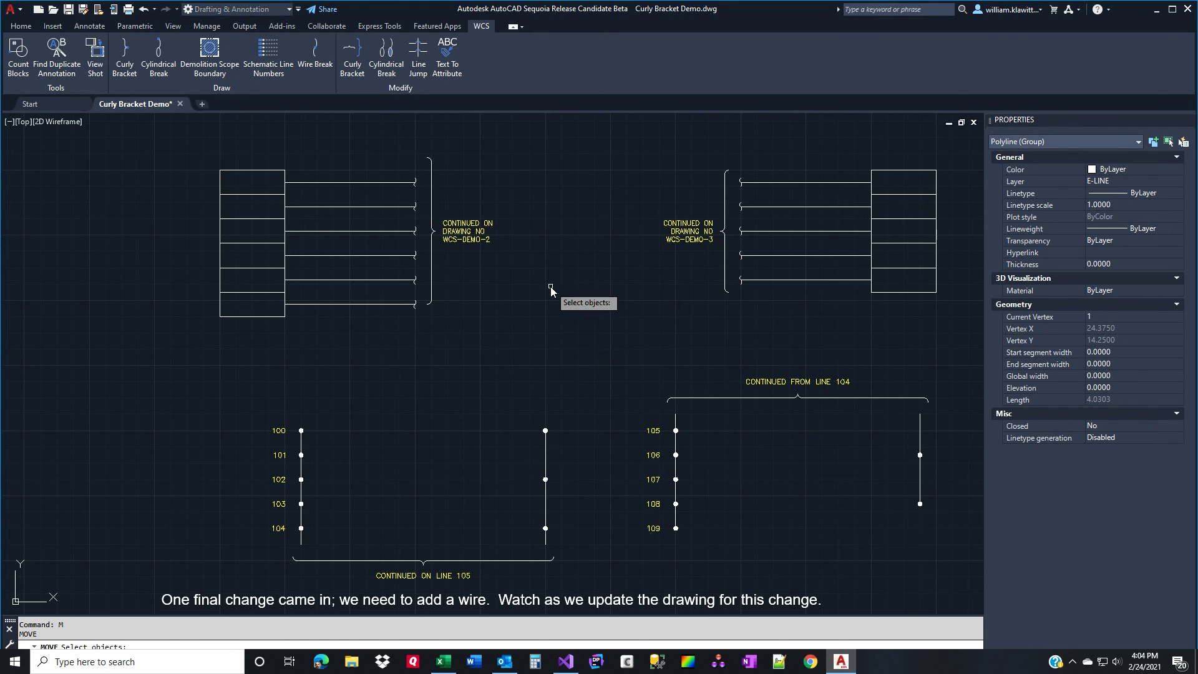
click(554, 284)
click(464, 218)
key(Return)
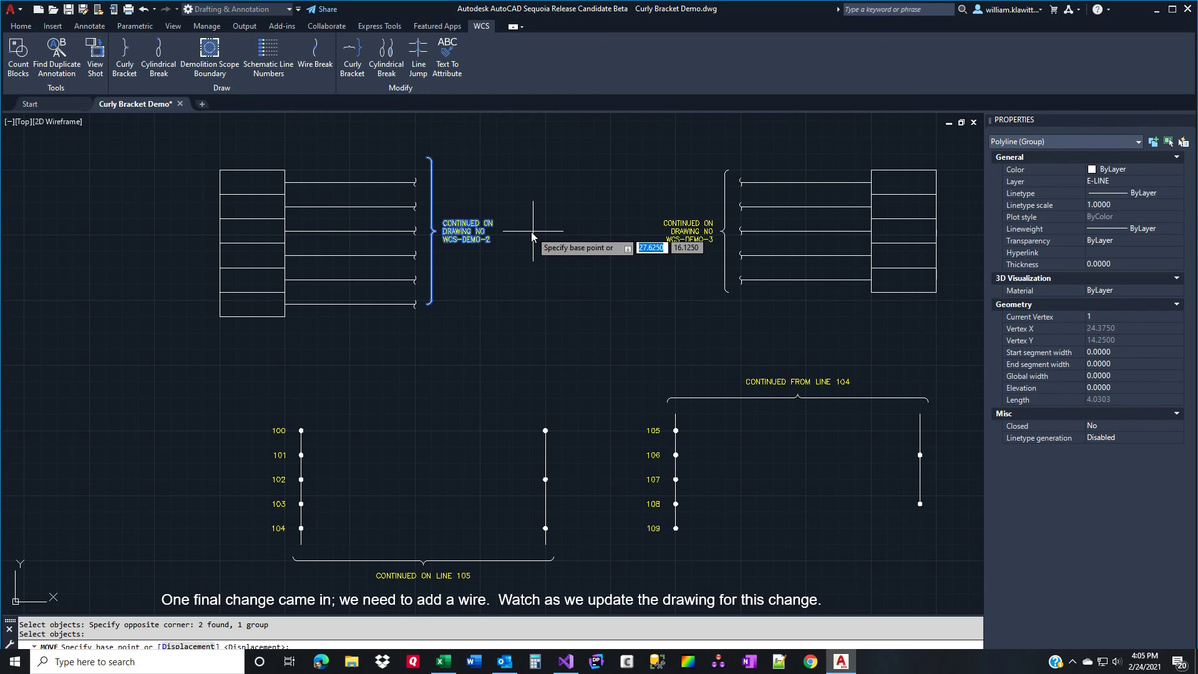
click(532, 235)
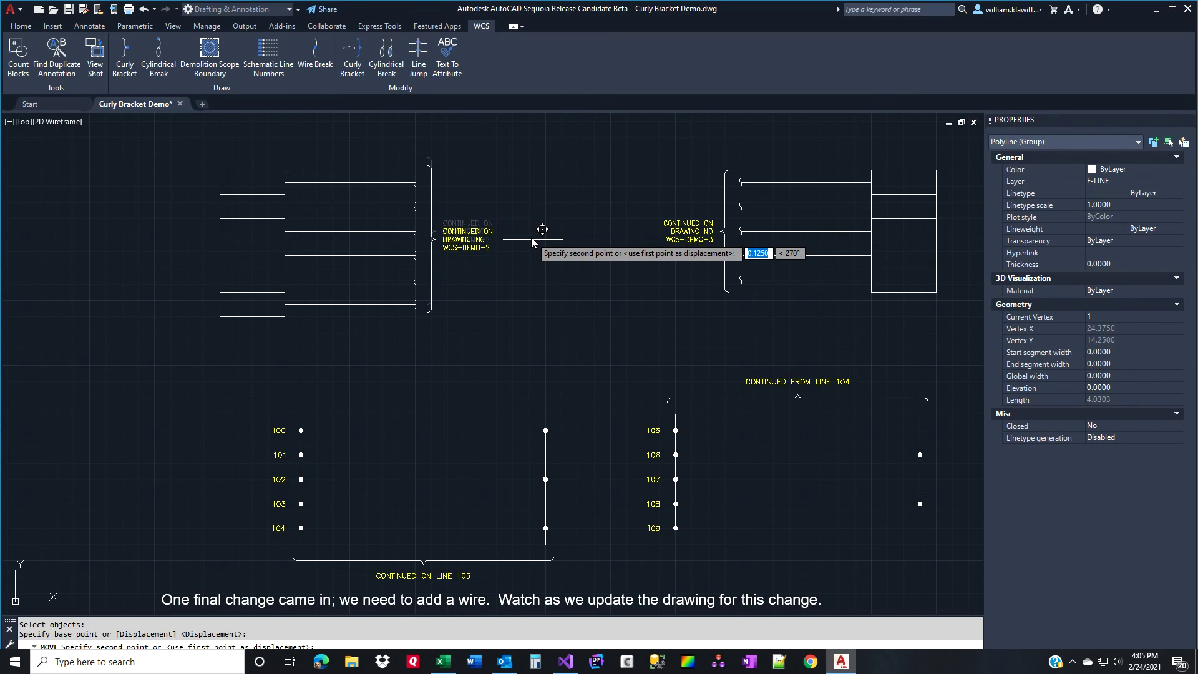
click(533, 244)
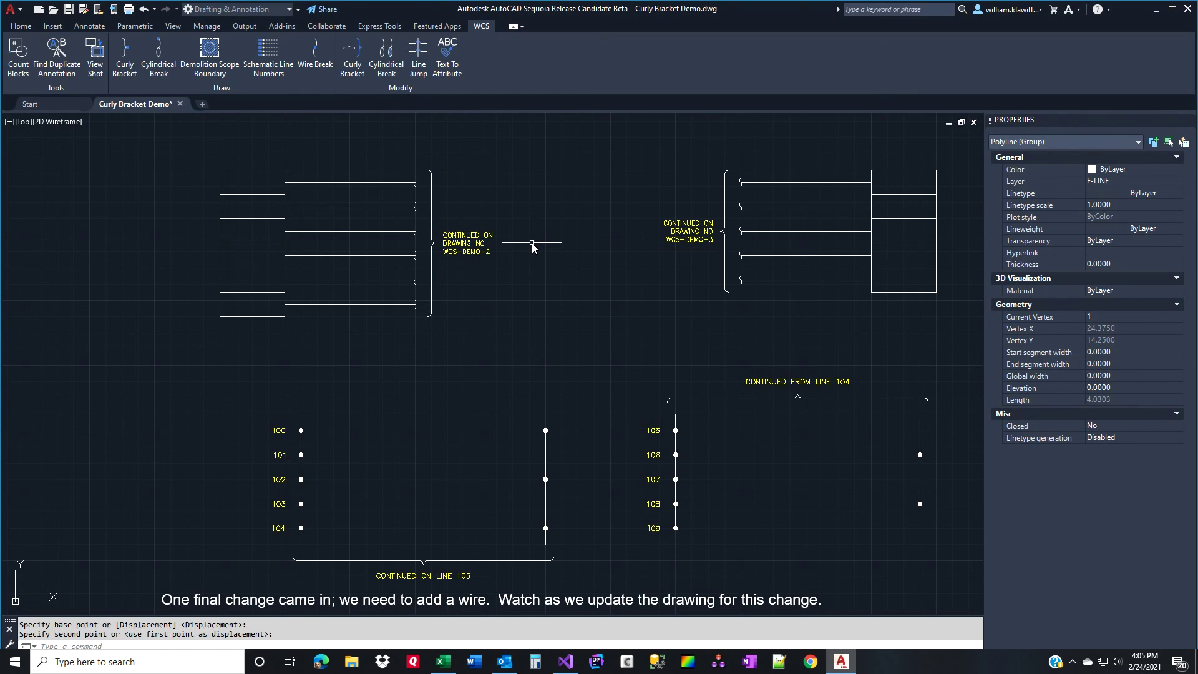